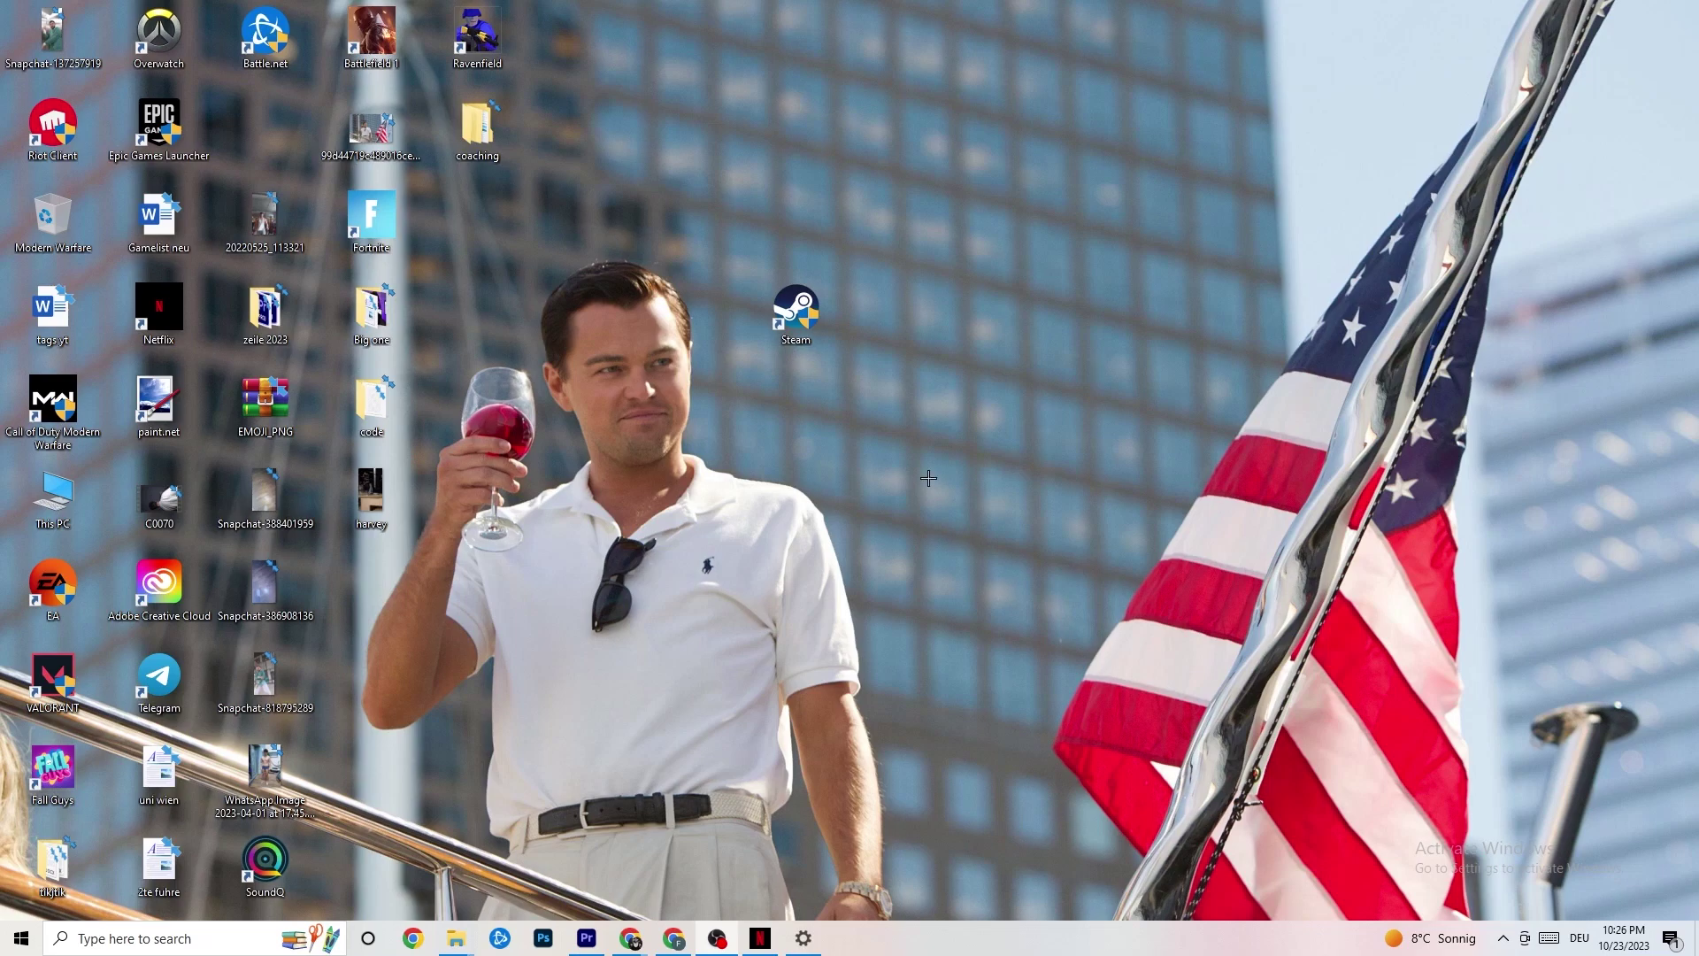
- Move the Steam shortcut left, undo the move, and clear the desktop selection
{"action": "left_click_drag", "start_coordinate": [817, 329], "coordinate": [712, 331]}
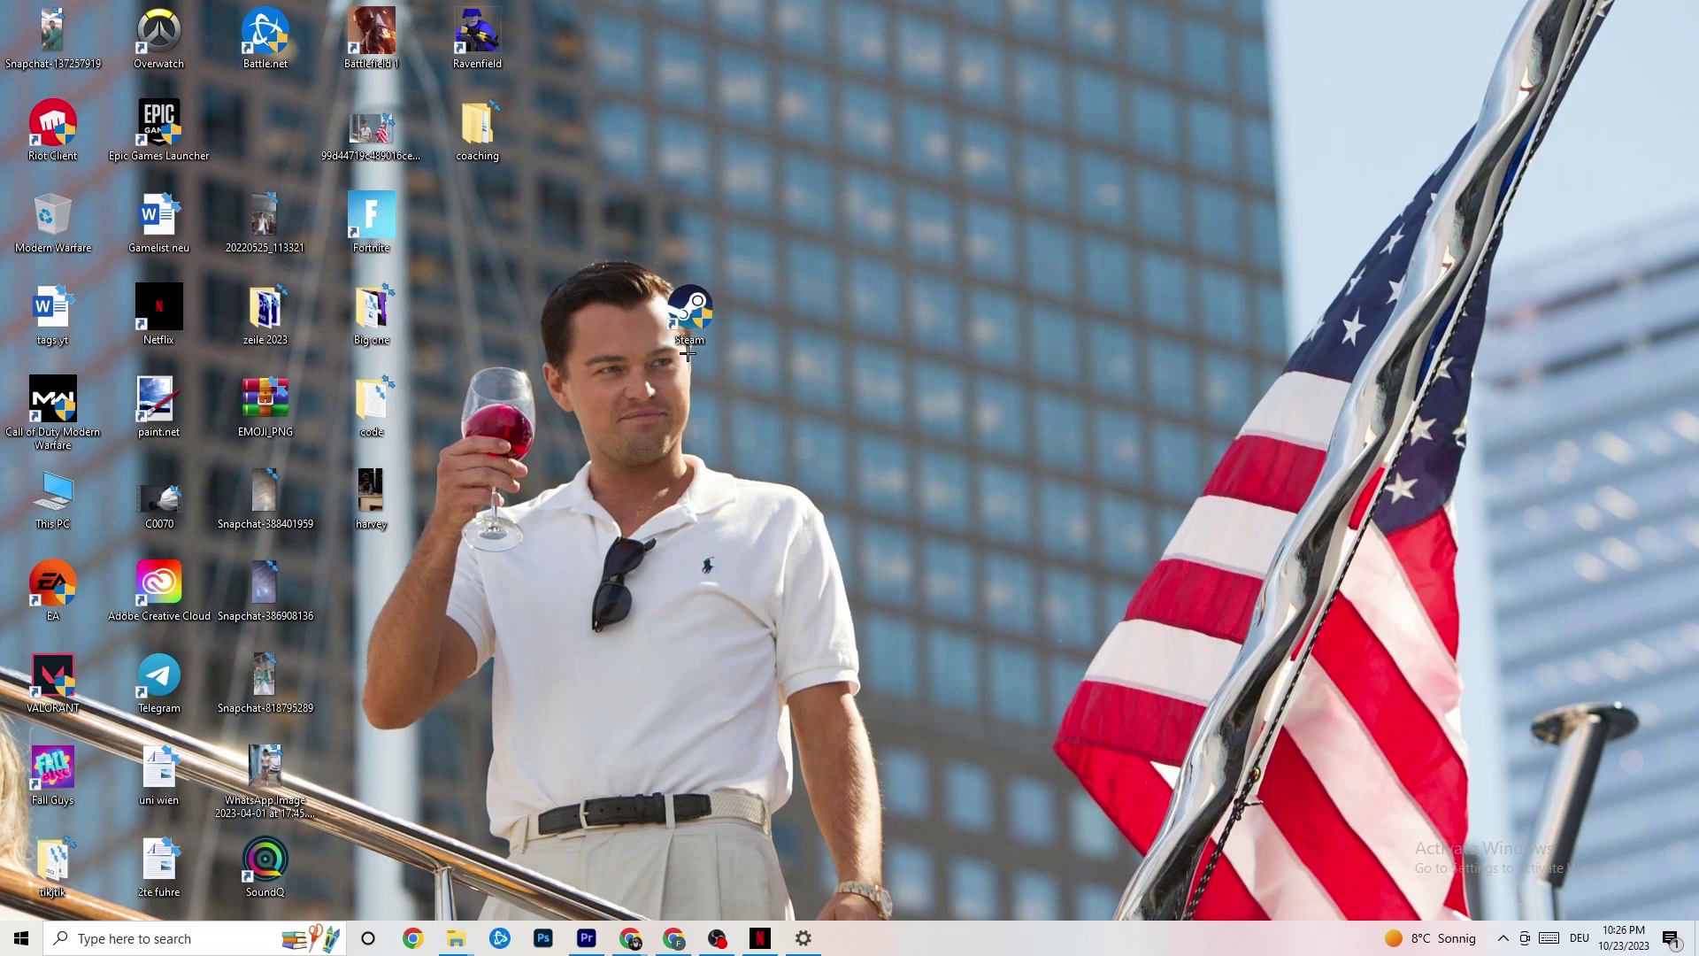
{"action": "key", "text": "ctrl+z"}
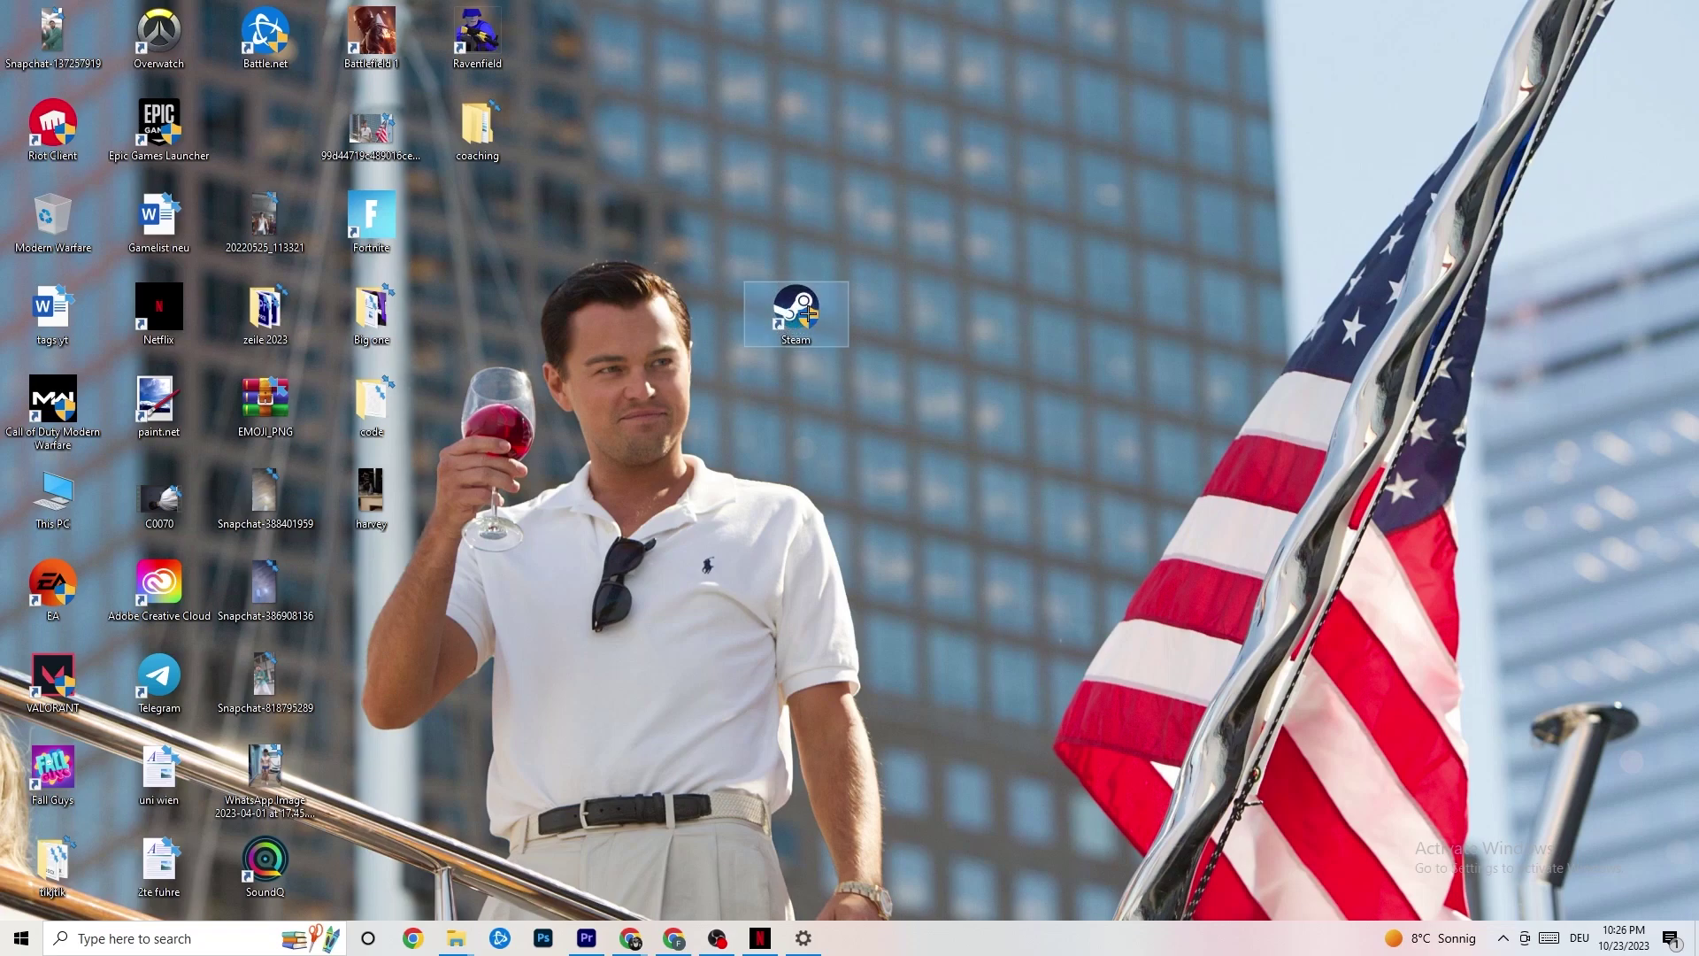
{"action": "left_click", "coordinate": [808, 198]}
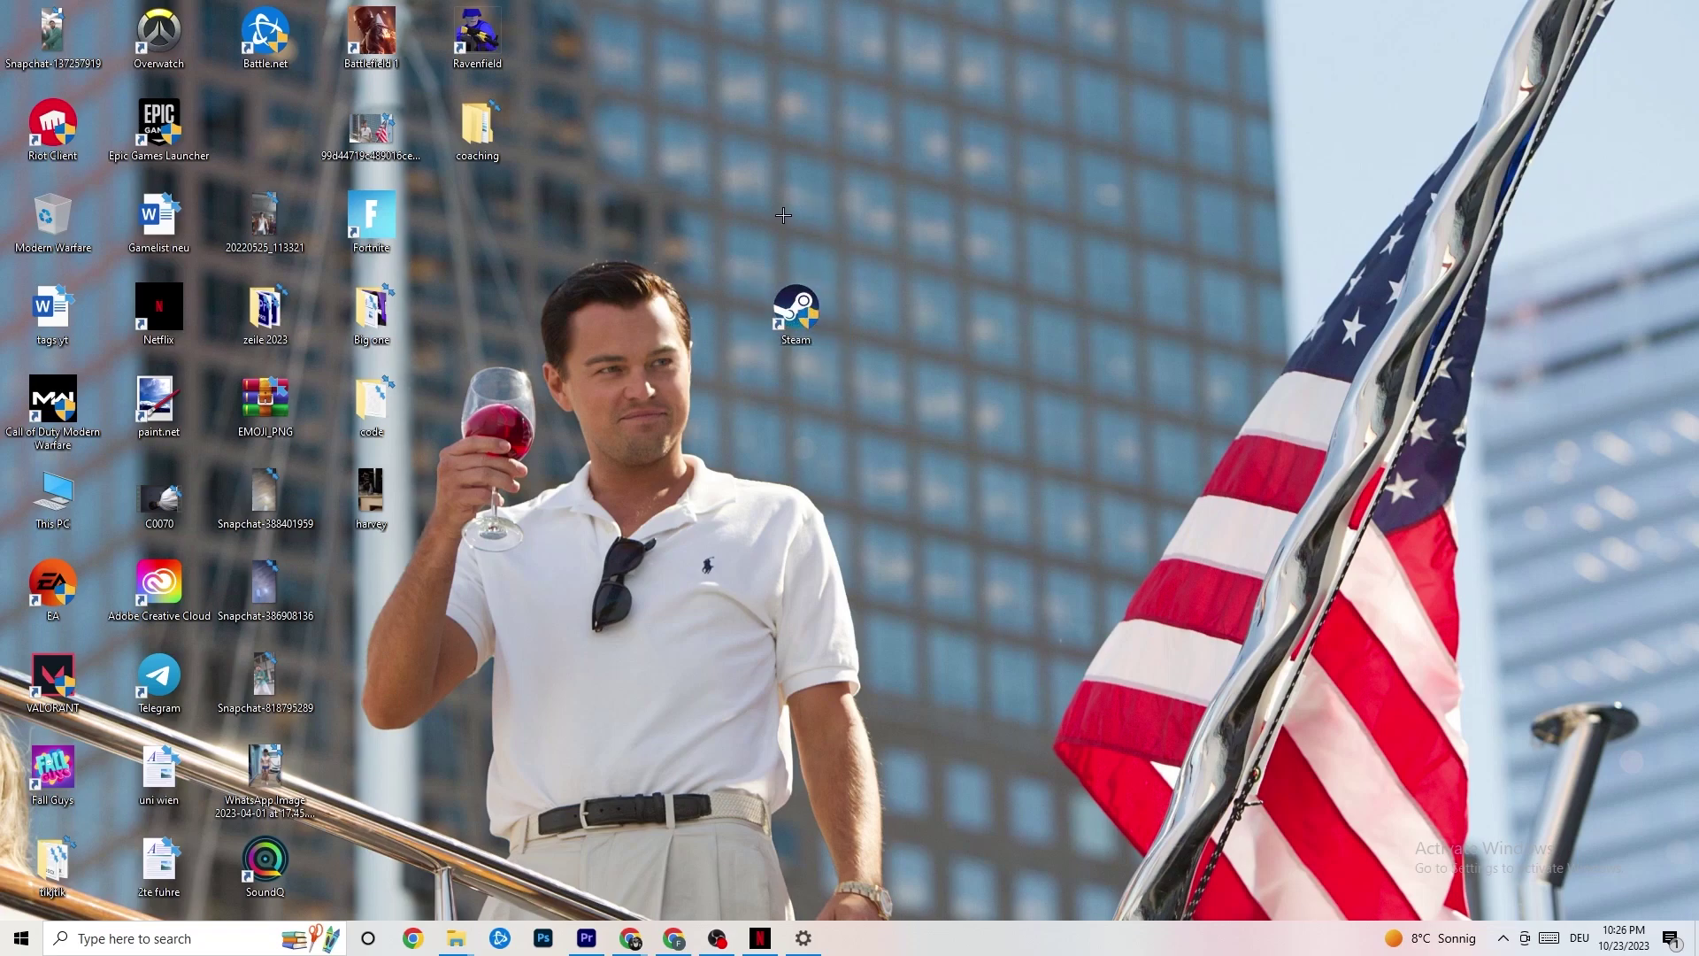
- Bring up the Steam shortcut's context menu again after dismissing it once
{"action": "right_click", "coordinate": [812, 305]}
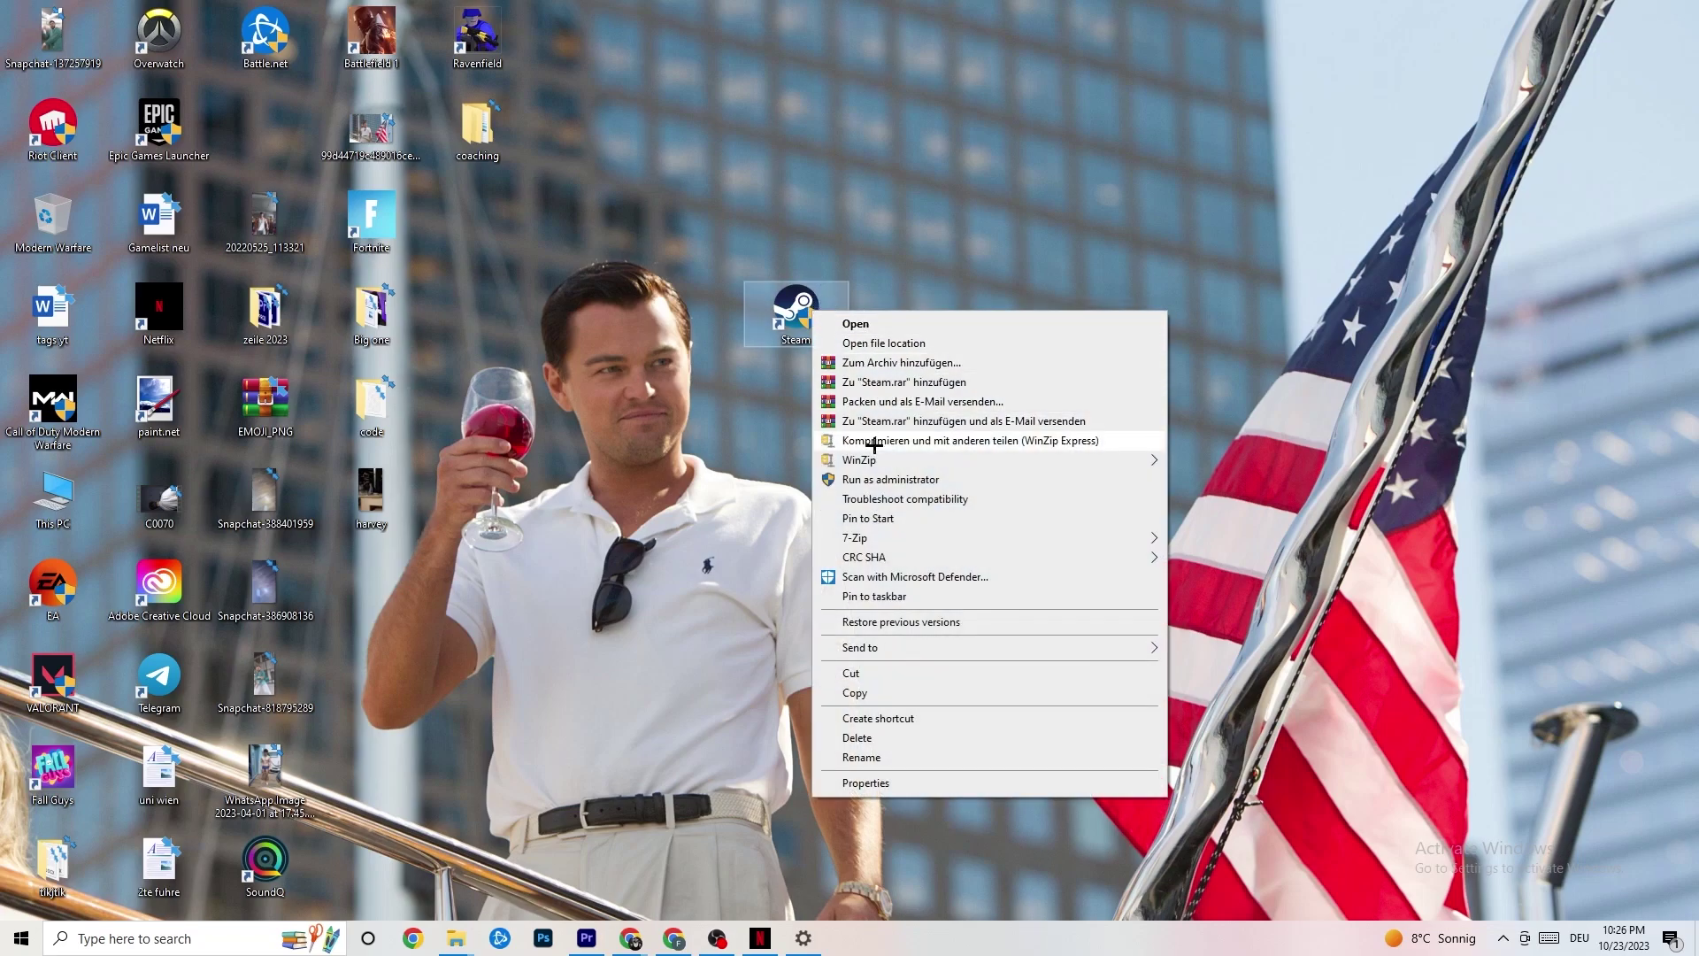
{"action": "left_click", "coordinate": [734, 469]}
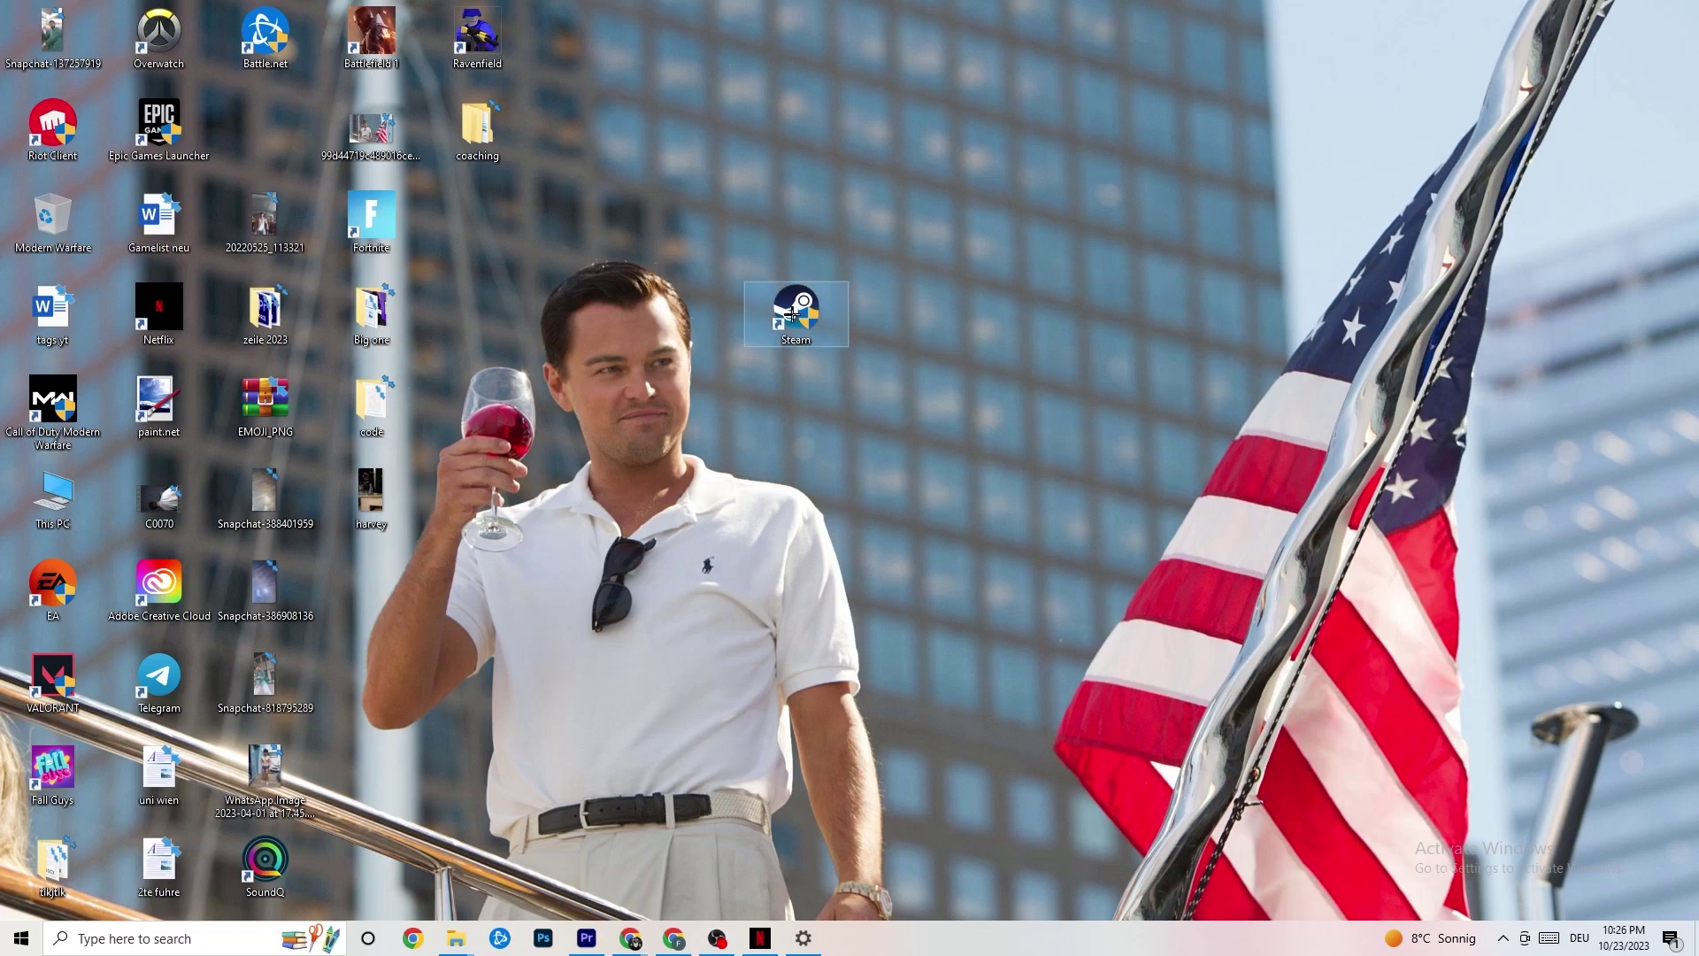
{"action": "right_click", "coordinate": [793, 314]}
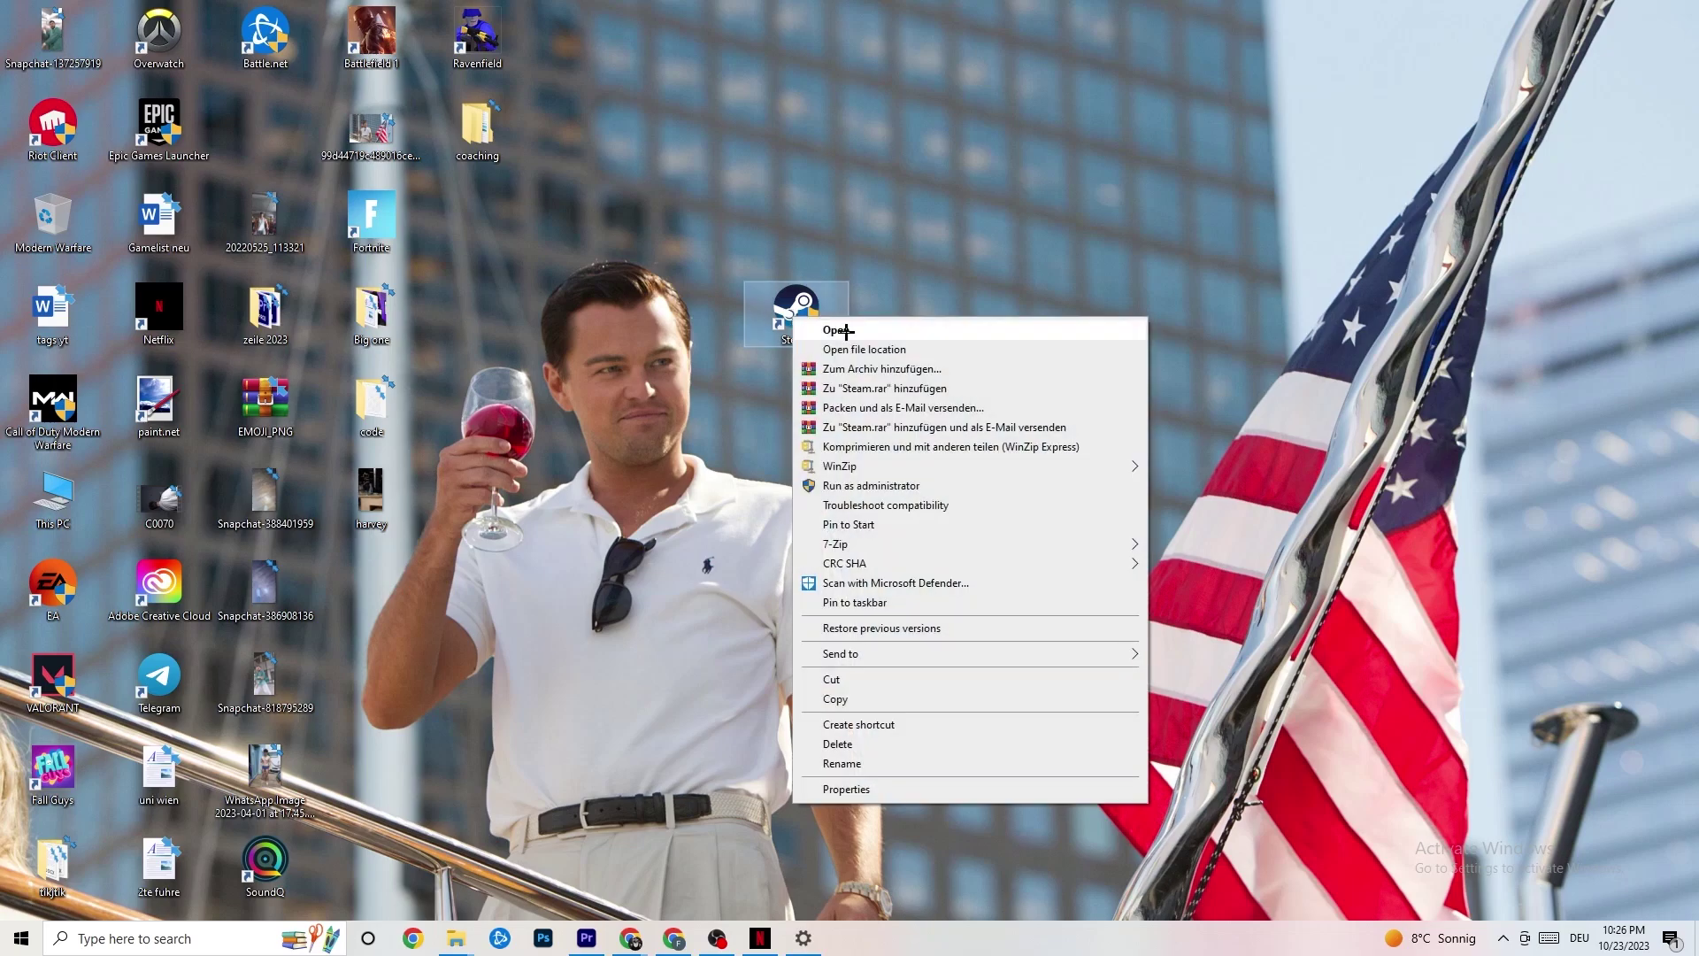
- Set the Steam shortcut to Windows 8 compatibility mode, run as administrator, and save
{"action": "left_click", "coordinate": [883, 794]}
{"action": "left_click_drag", "start_coordinate": [885, 334], "coordinate": [801, 205]}
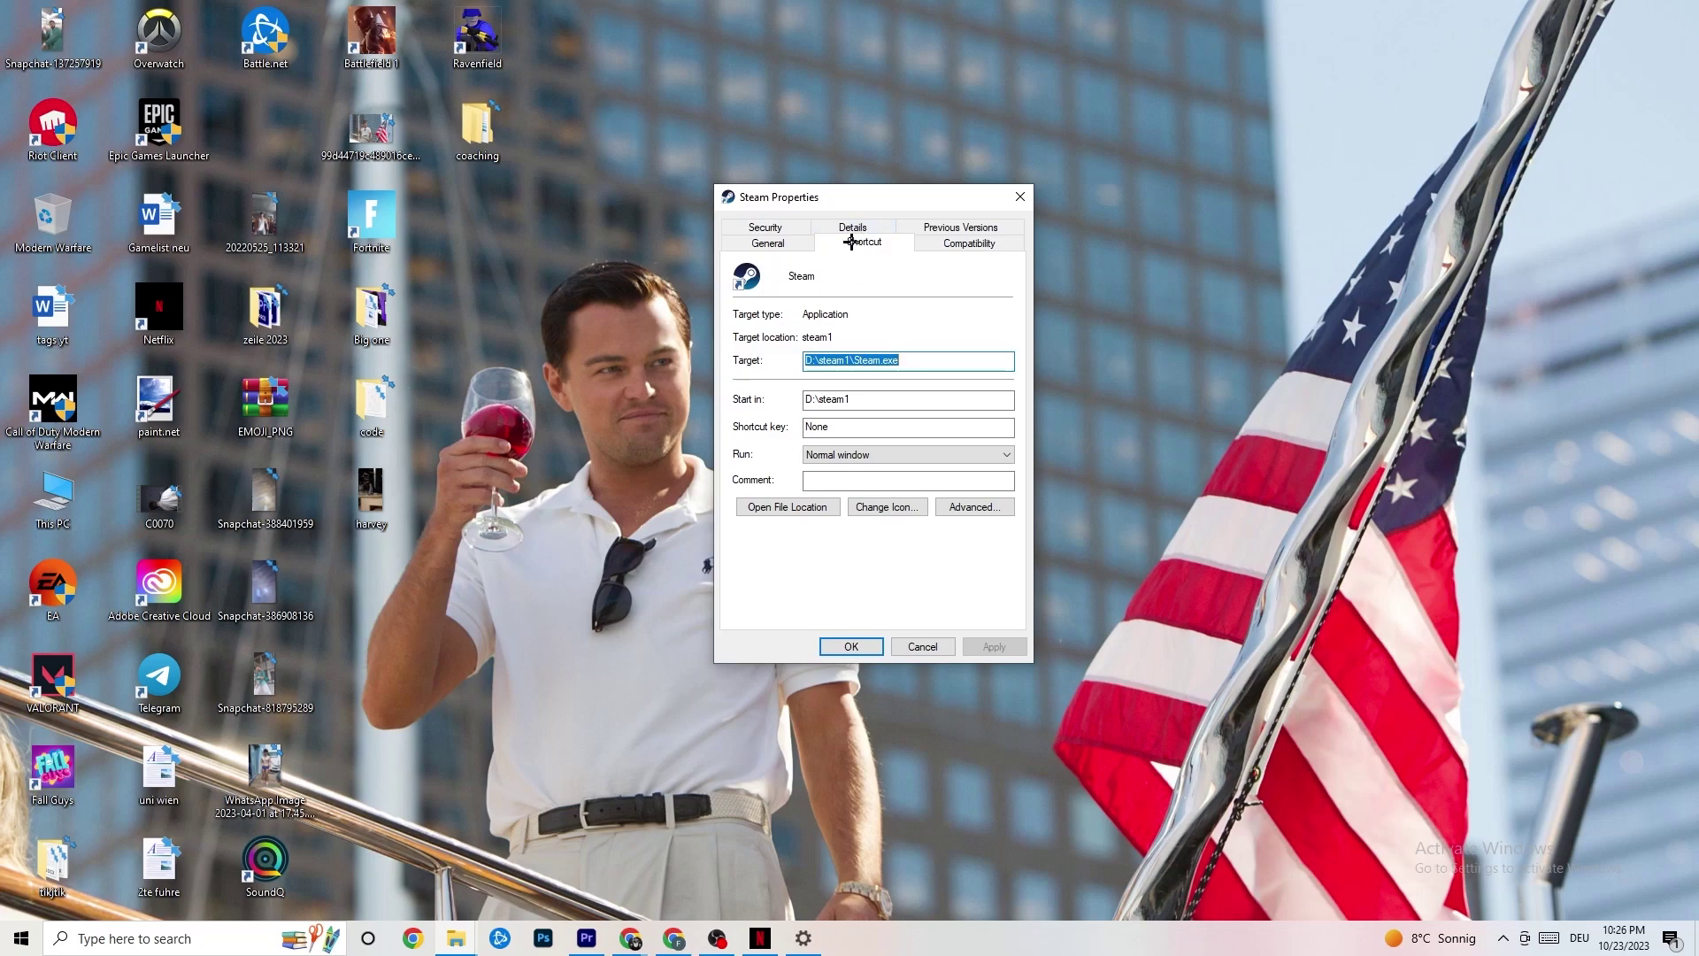
{"action": "left_click", "coordinate": [921, 239]}
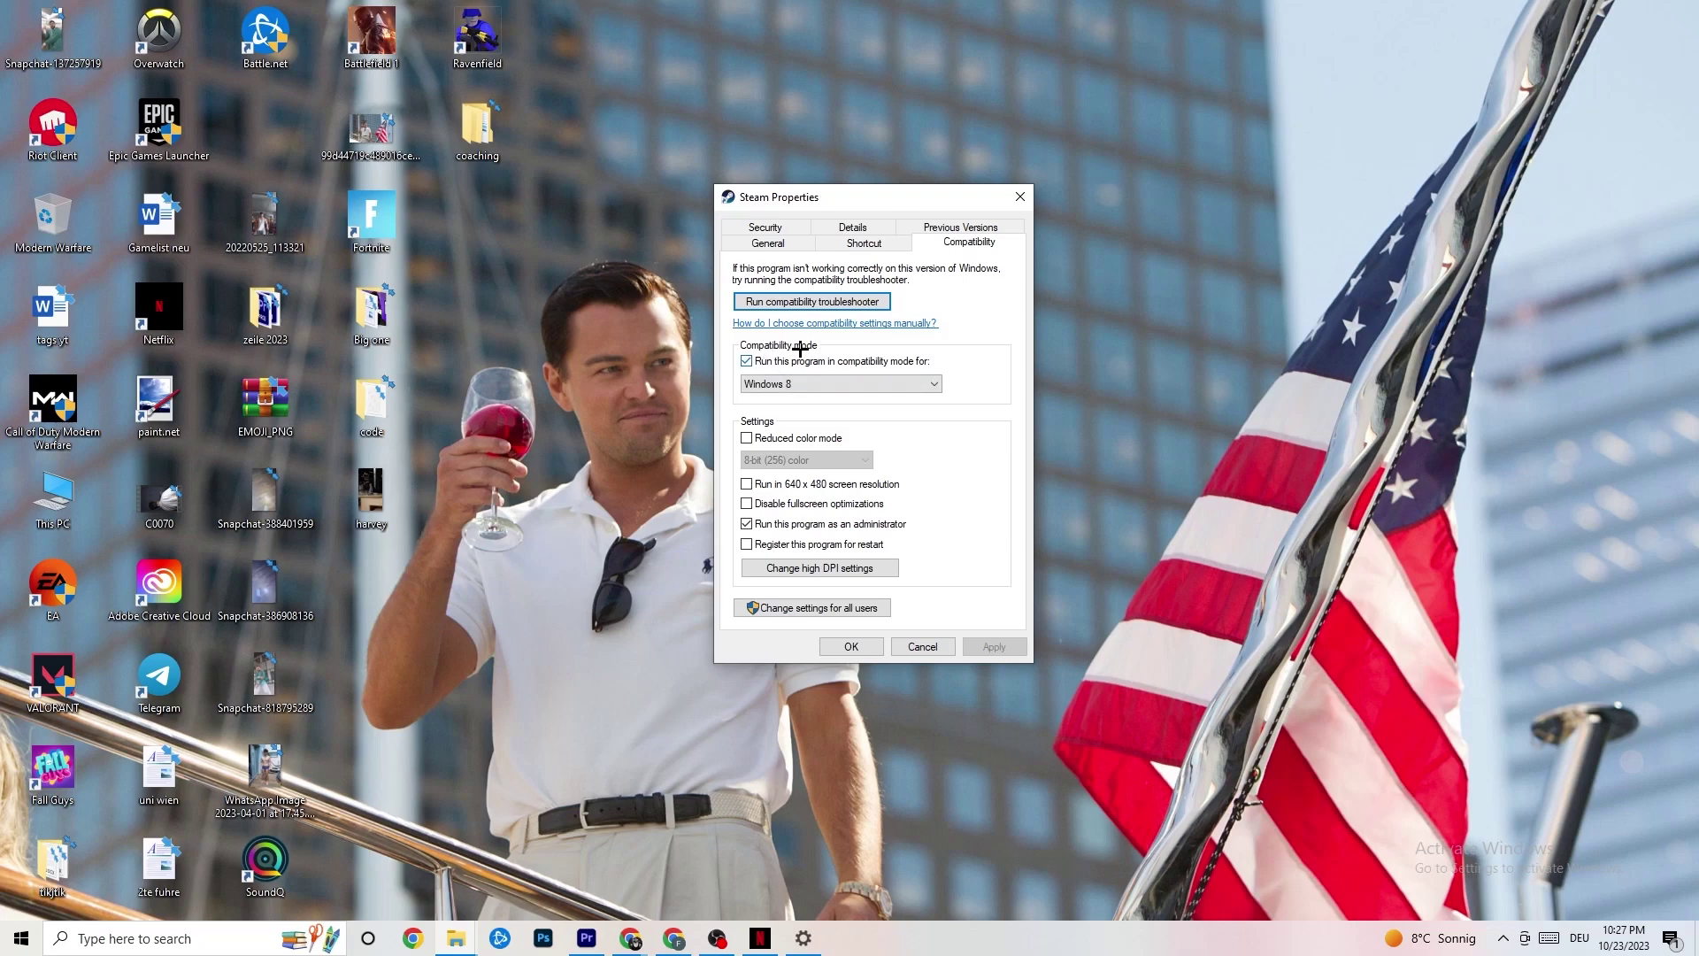
{"action": "left_click", "coordinate": [746, 361]}
{"action": "left_click", "coordinate": [746, 361]}
{"action": "left_click", "coordinate": [824, 383]}
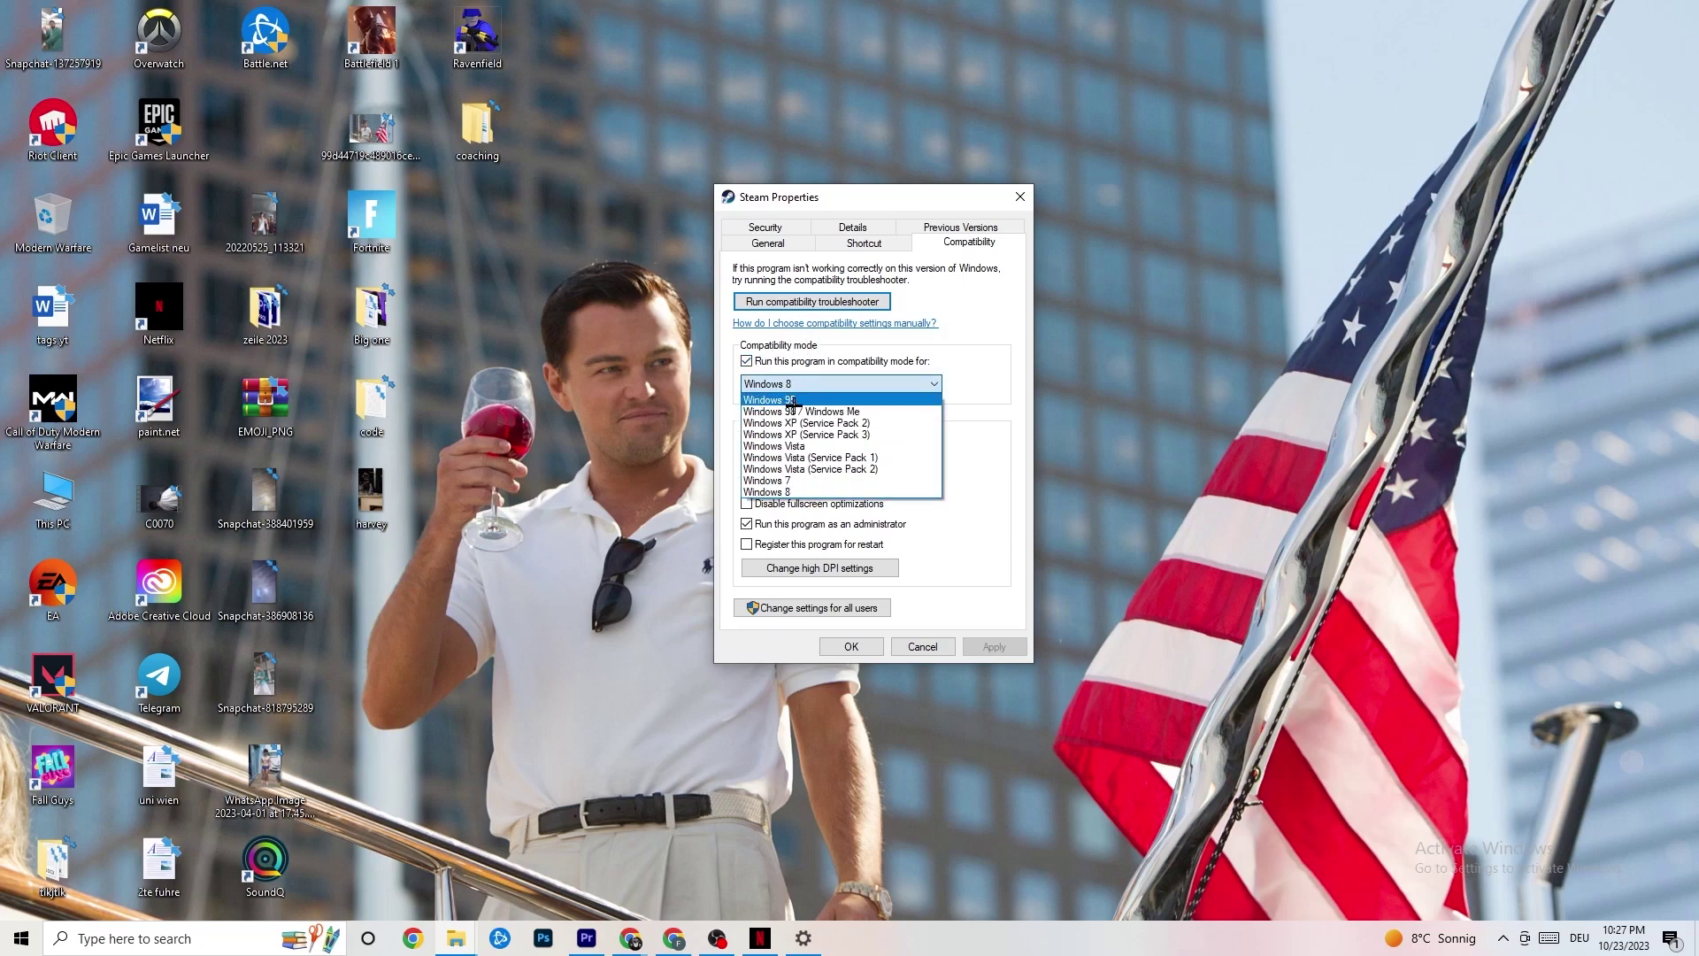
{"action": "left_click", "coordinate": [968, 392]}
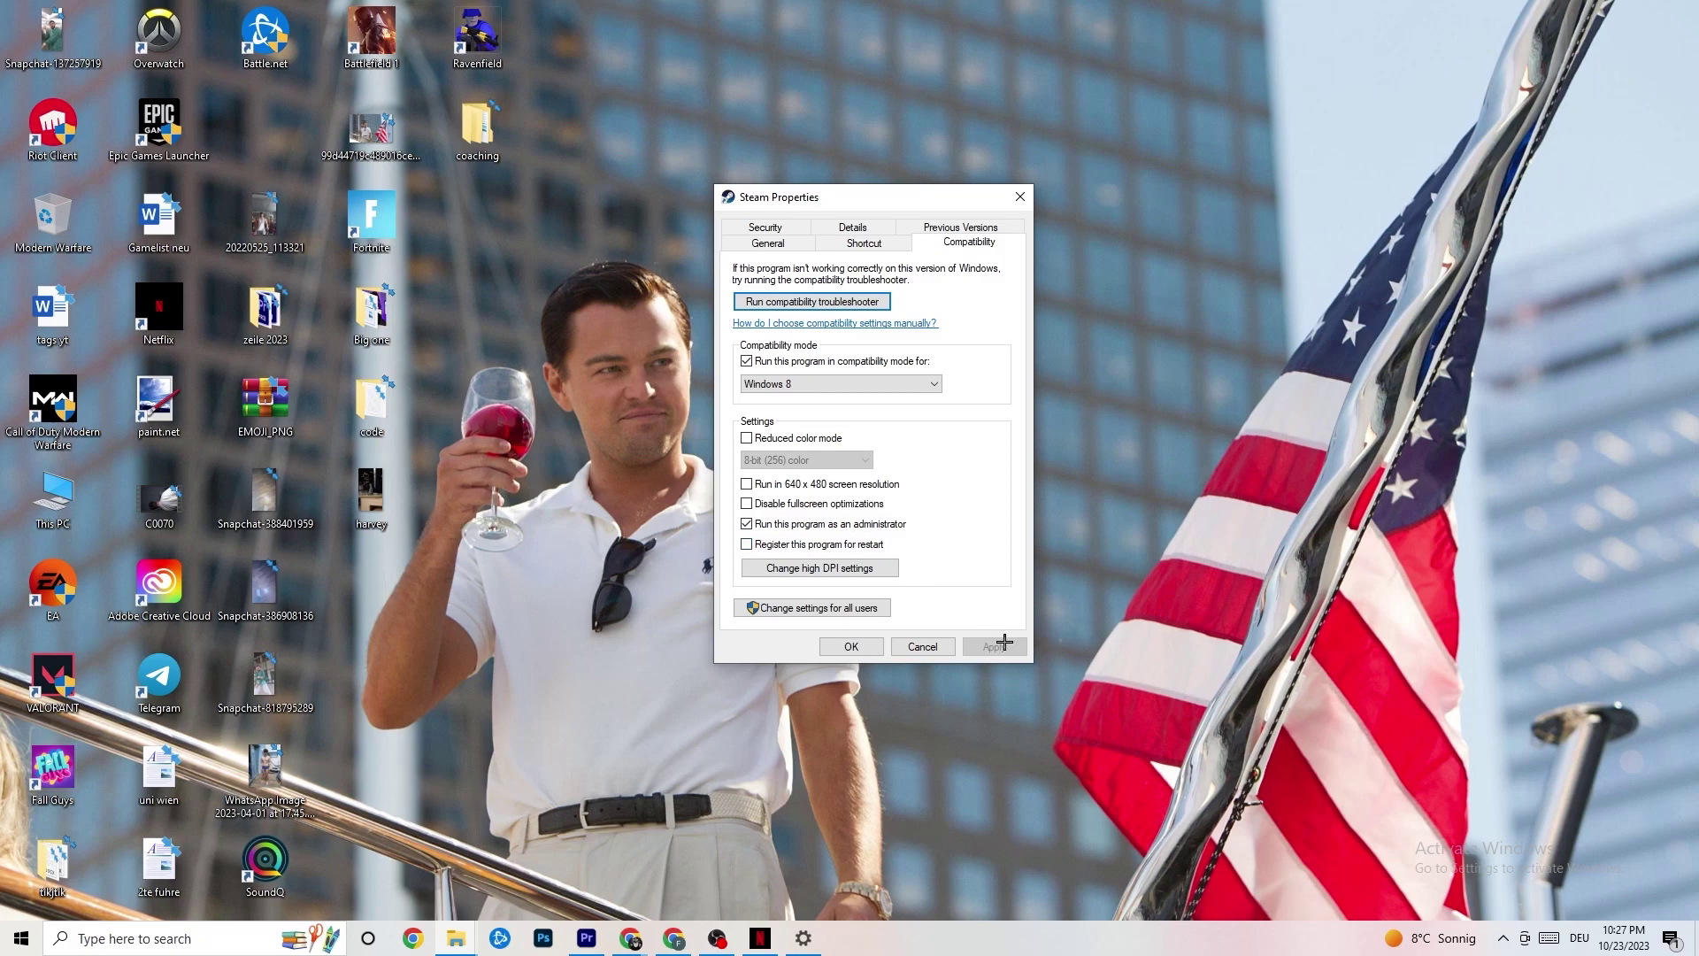
{"action": "left_click", "coordinate": [851, 647]}
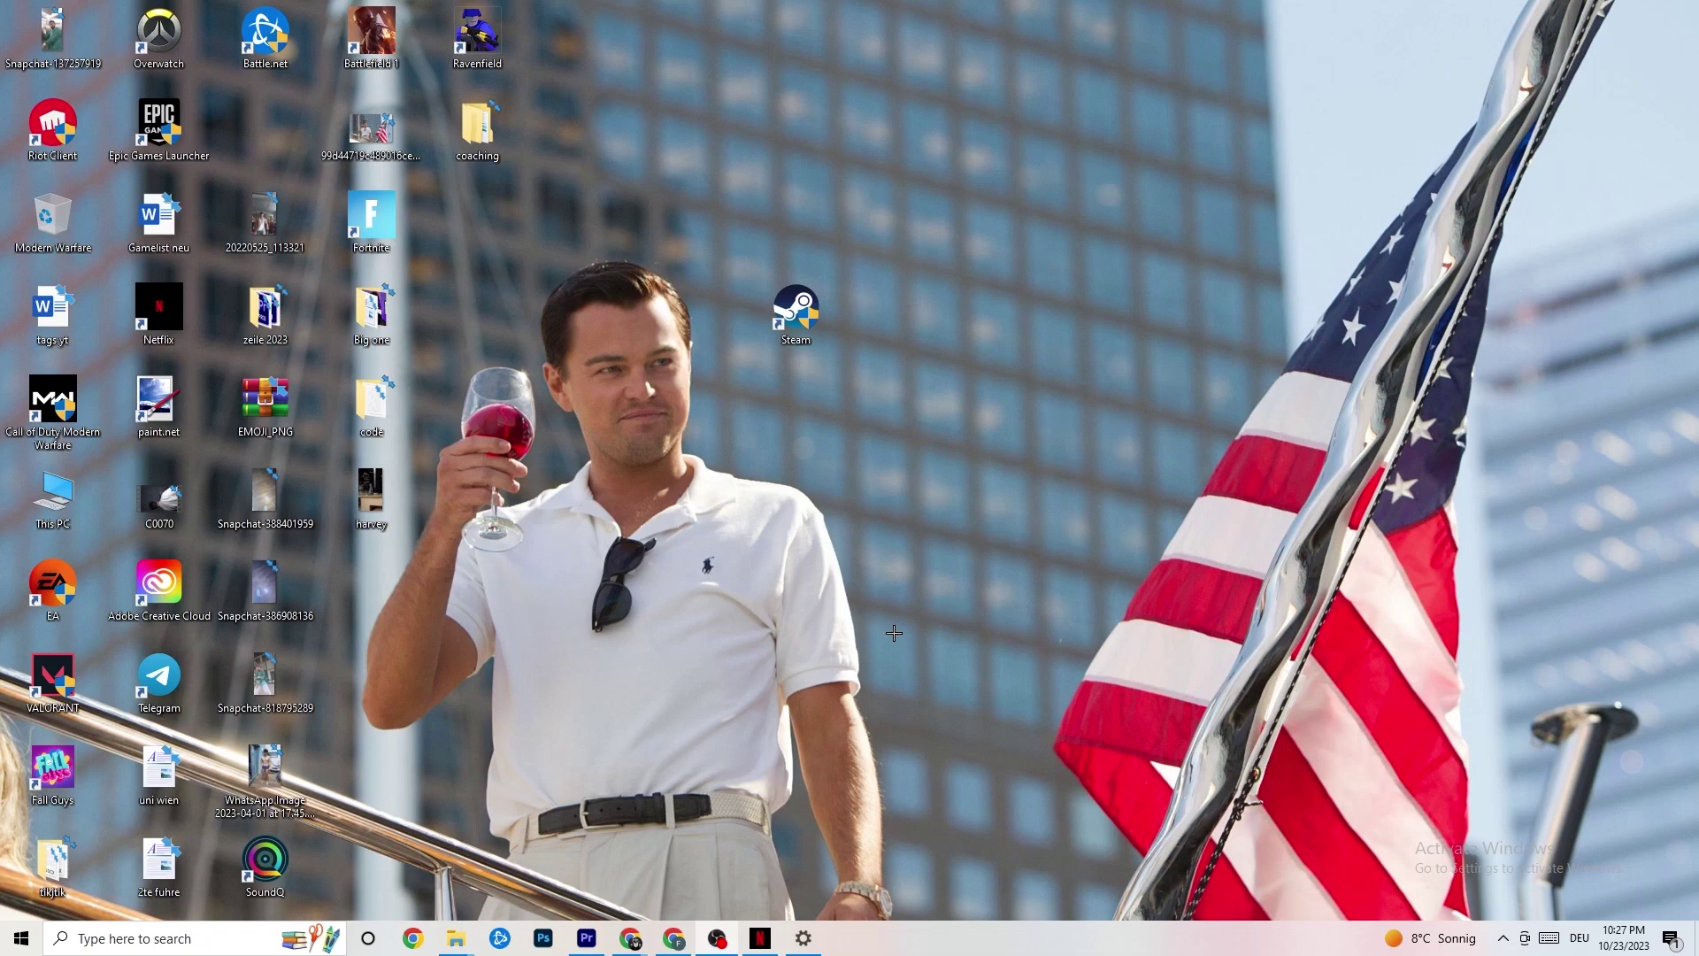
{"action": "key", "text": "super"}
{"action": "key", "text": "super"}
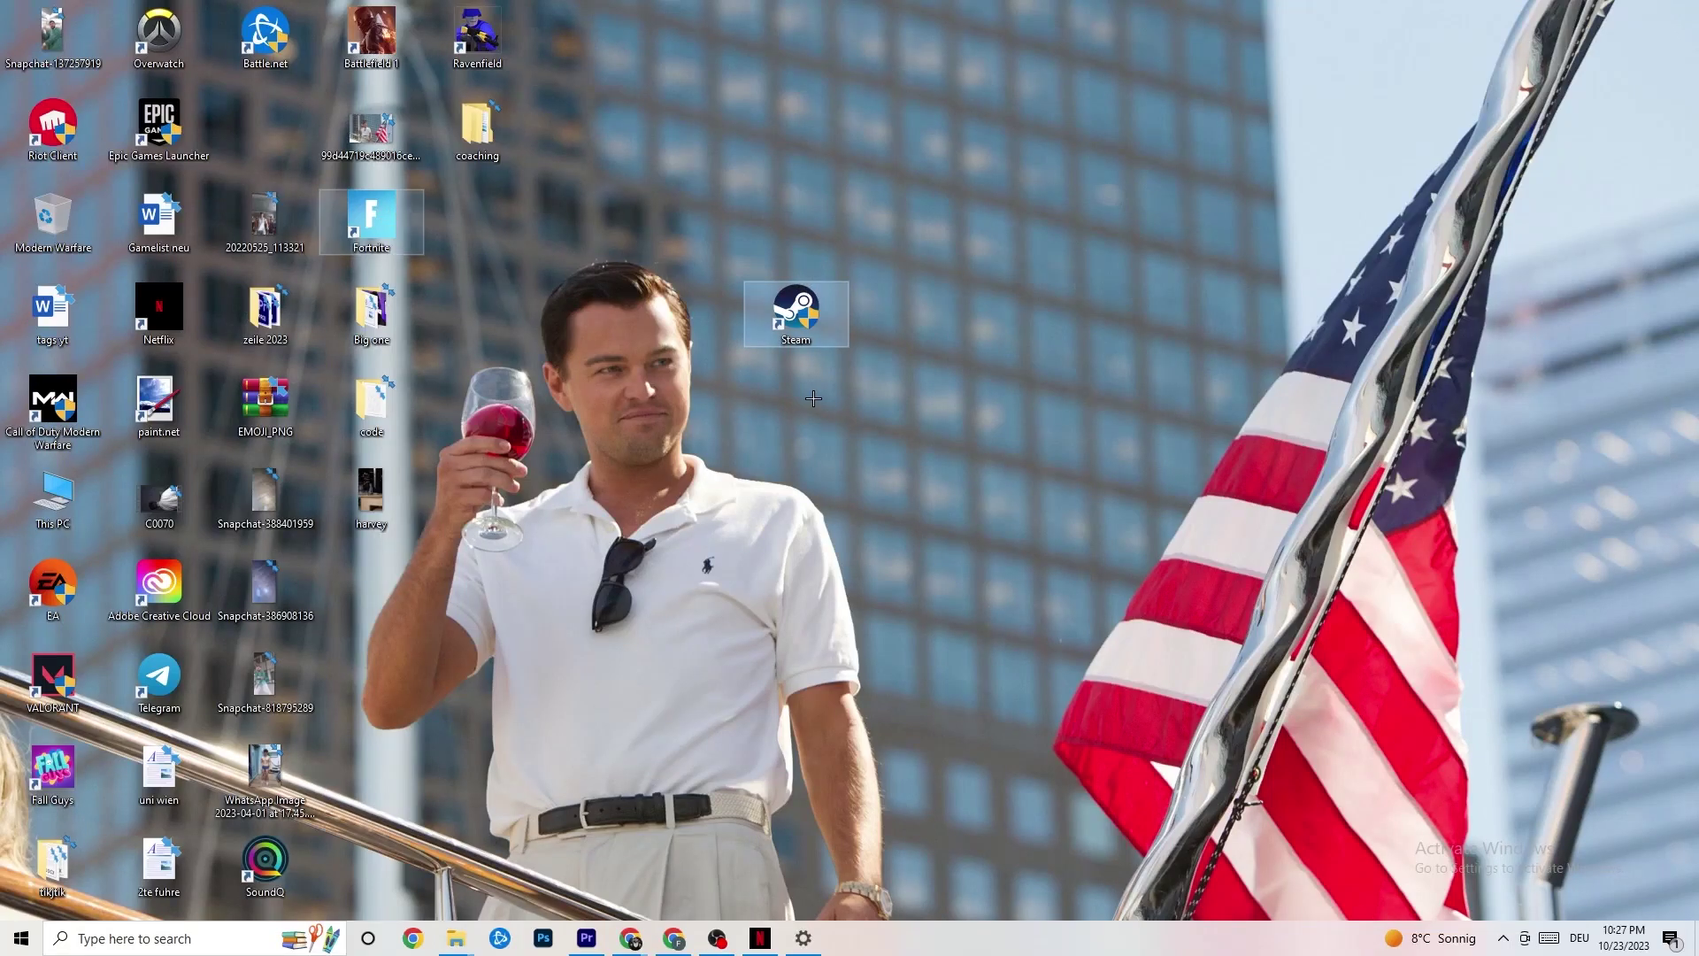
{"action": "right_click", "coordinate": [809, 305]}
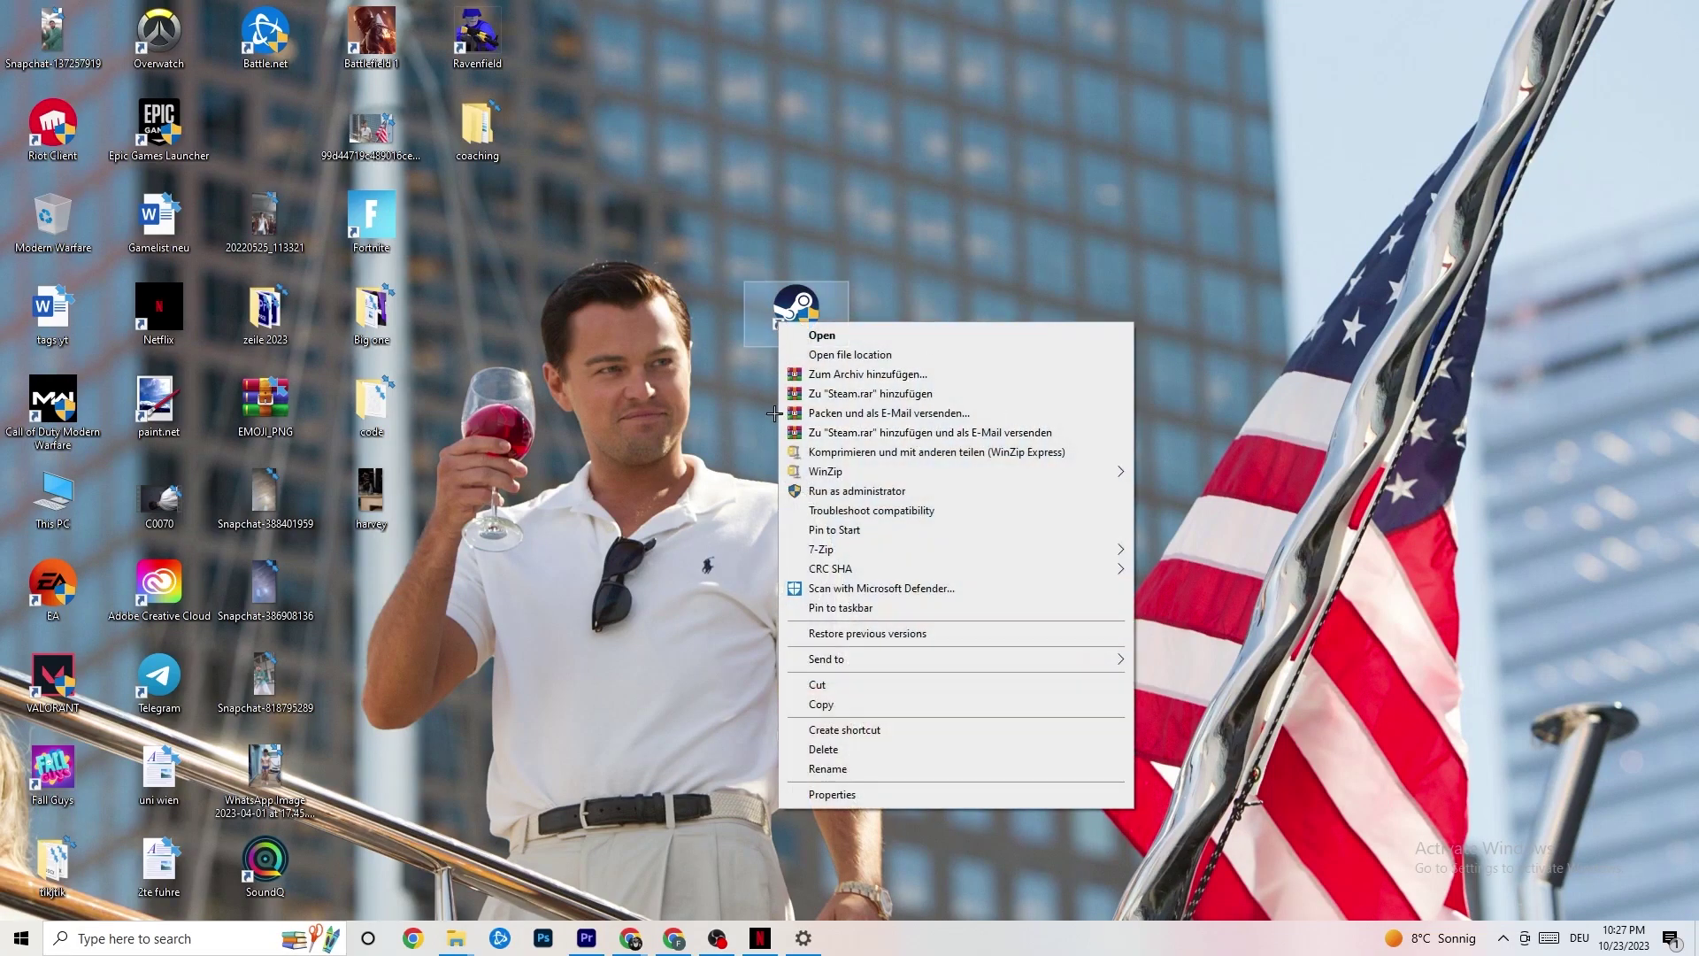
{"action": "left_click", "coordinate": [686, 421]}
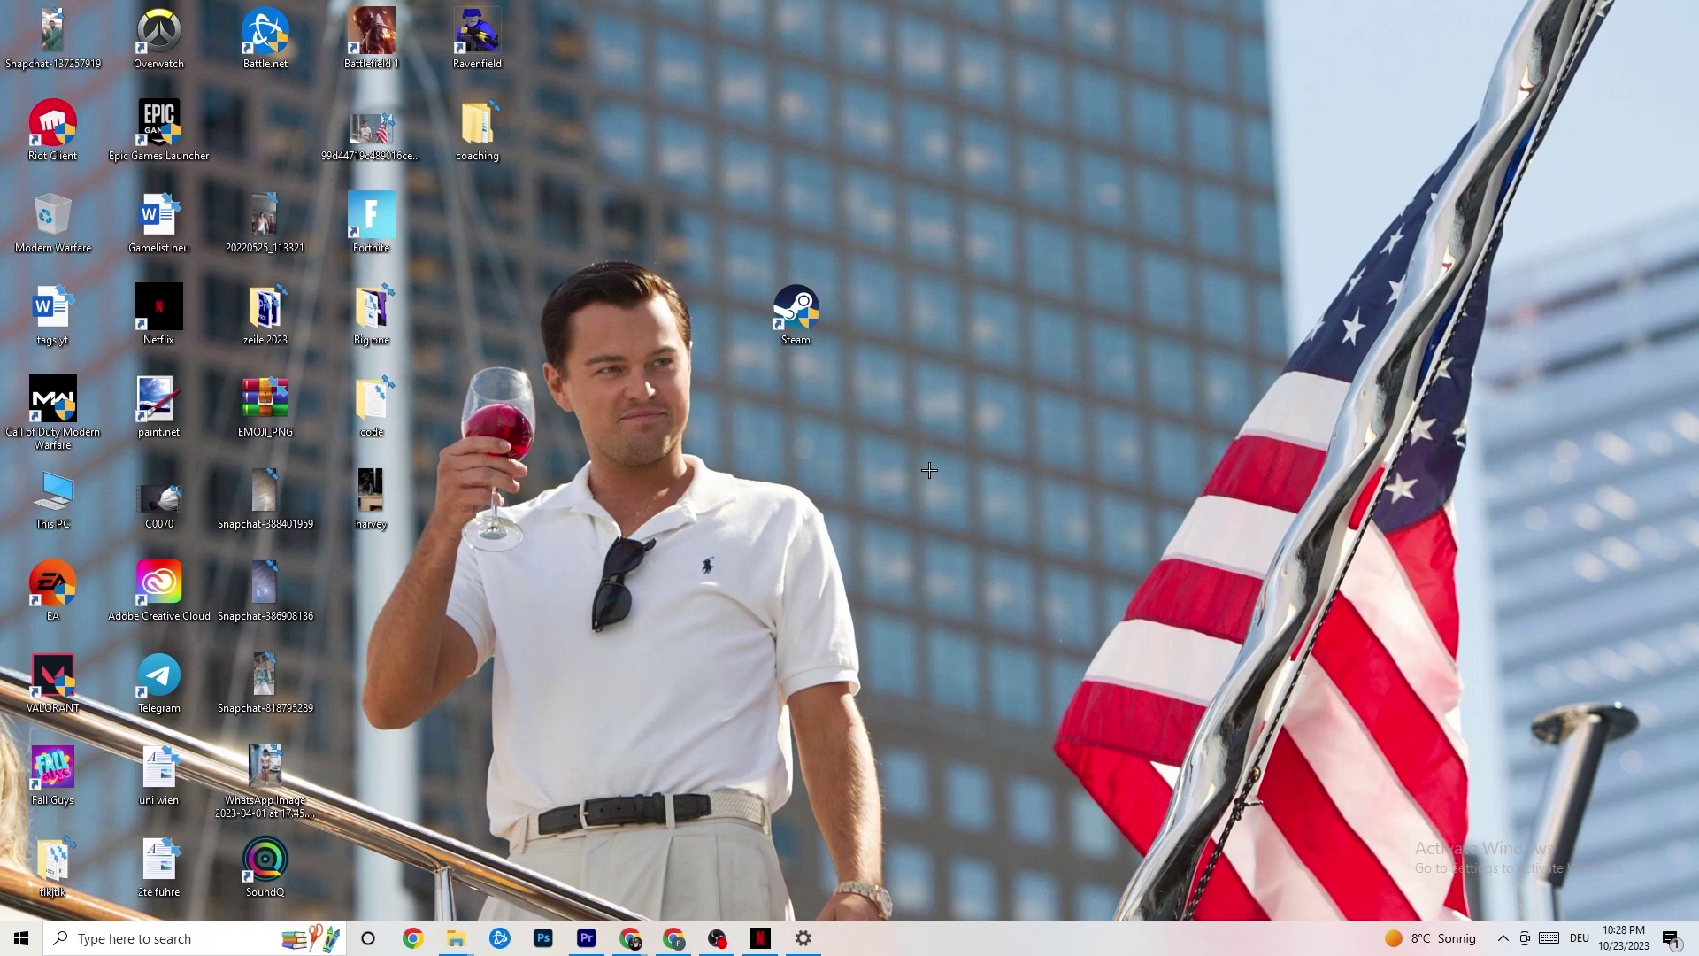
- Launch Task Manager maximized and inspect Google Chrome's process menu without ending it
{"action": "right_click", "coordinate": [943, 949]}
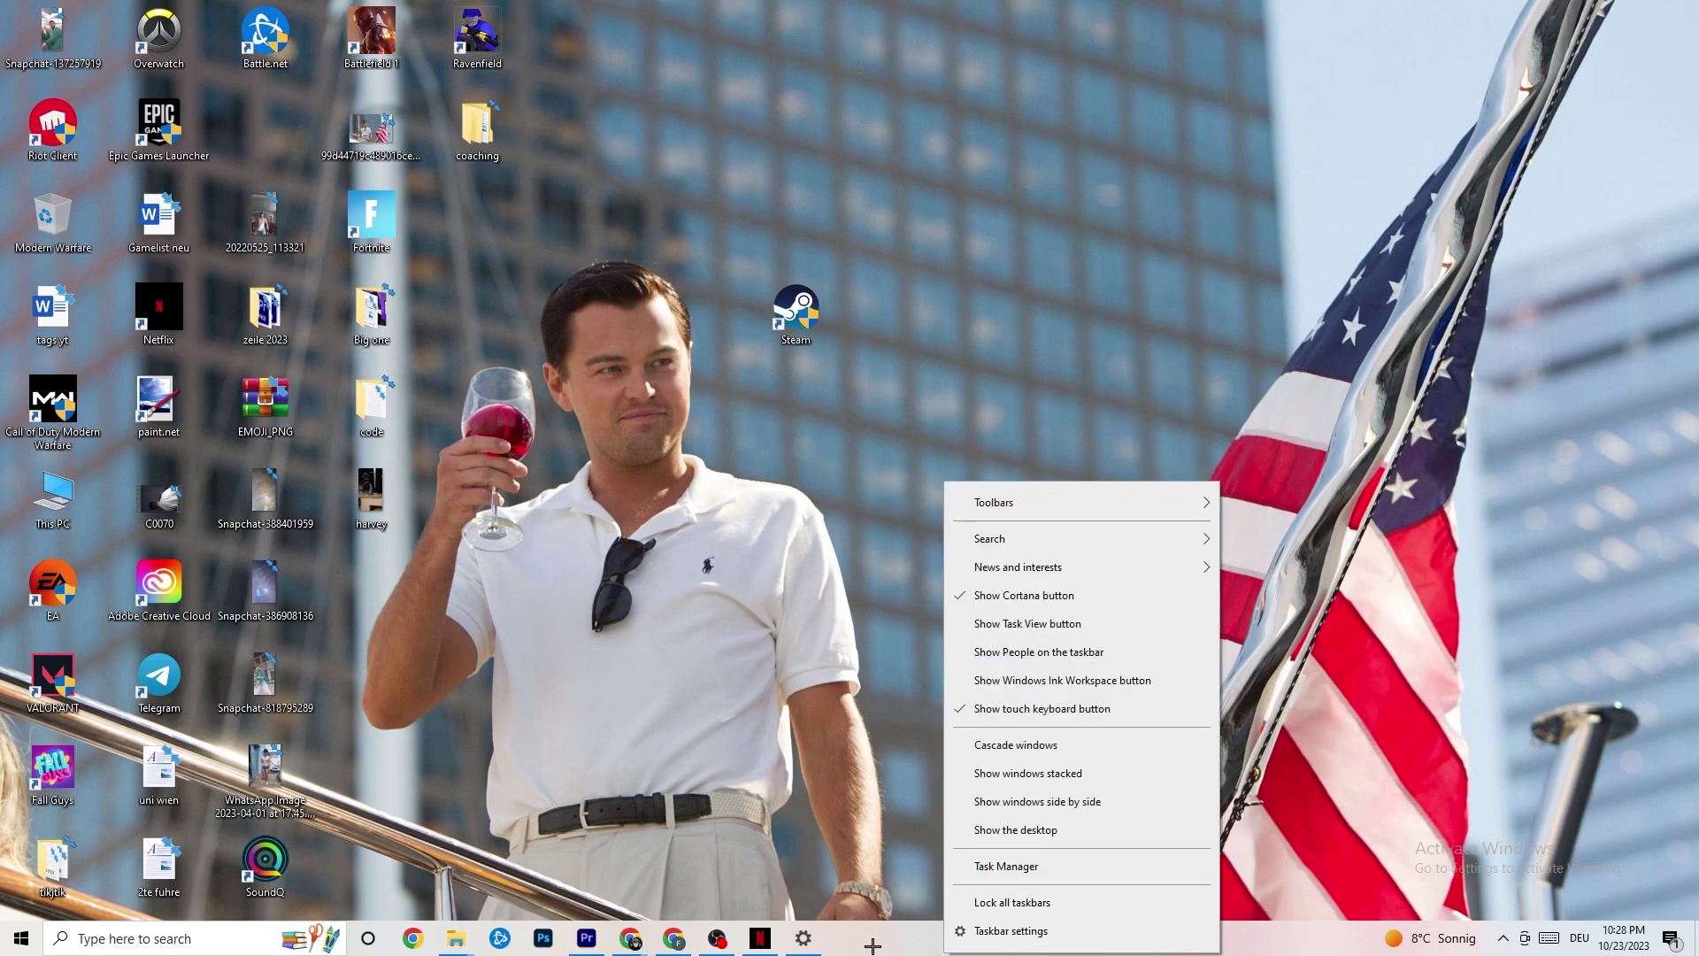
{"action": "left_click", "coordinate": [1022, 867]}
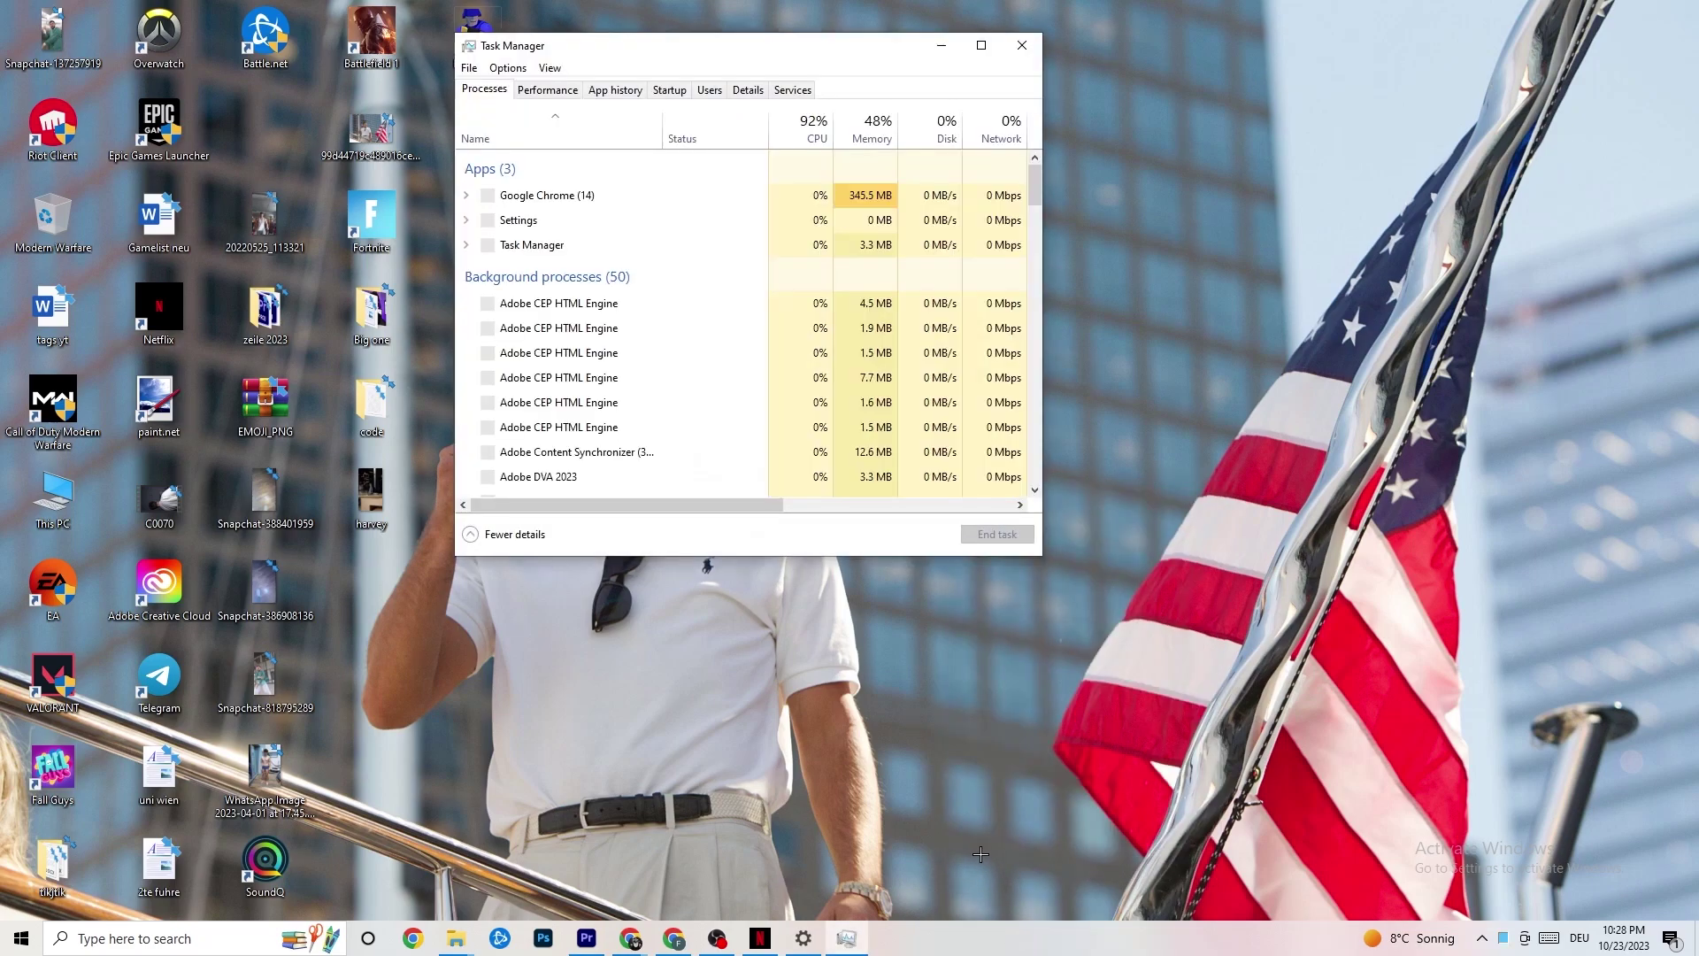
{"action": "left_click", "coordinate": [980, 45]}
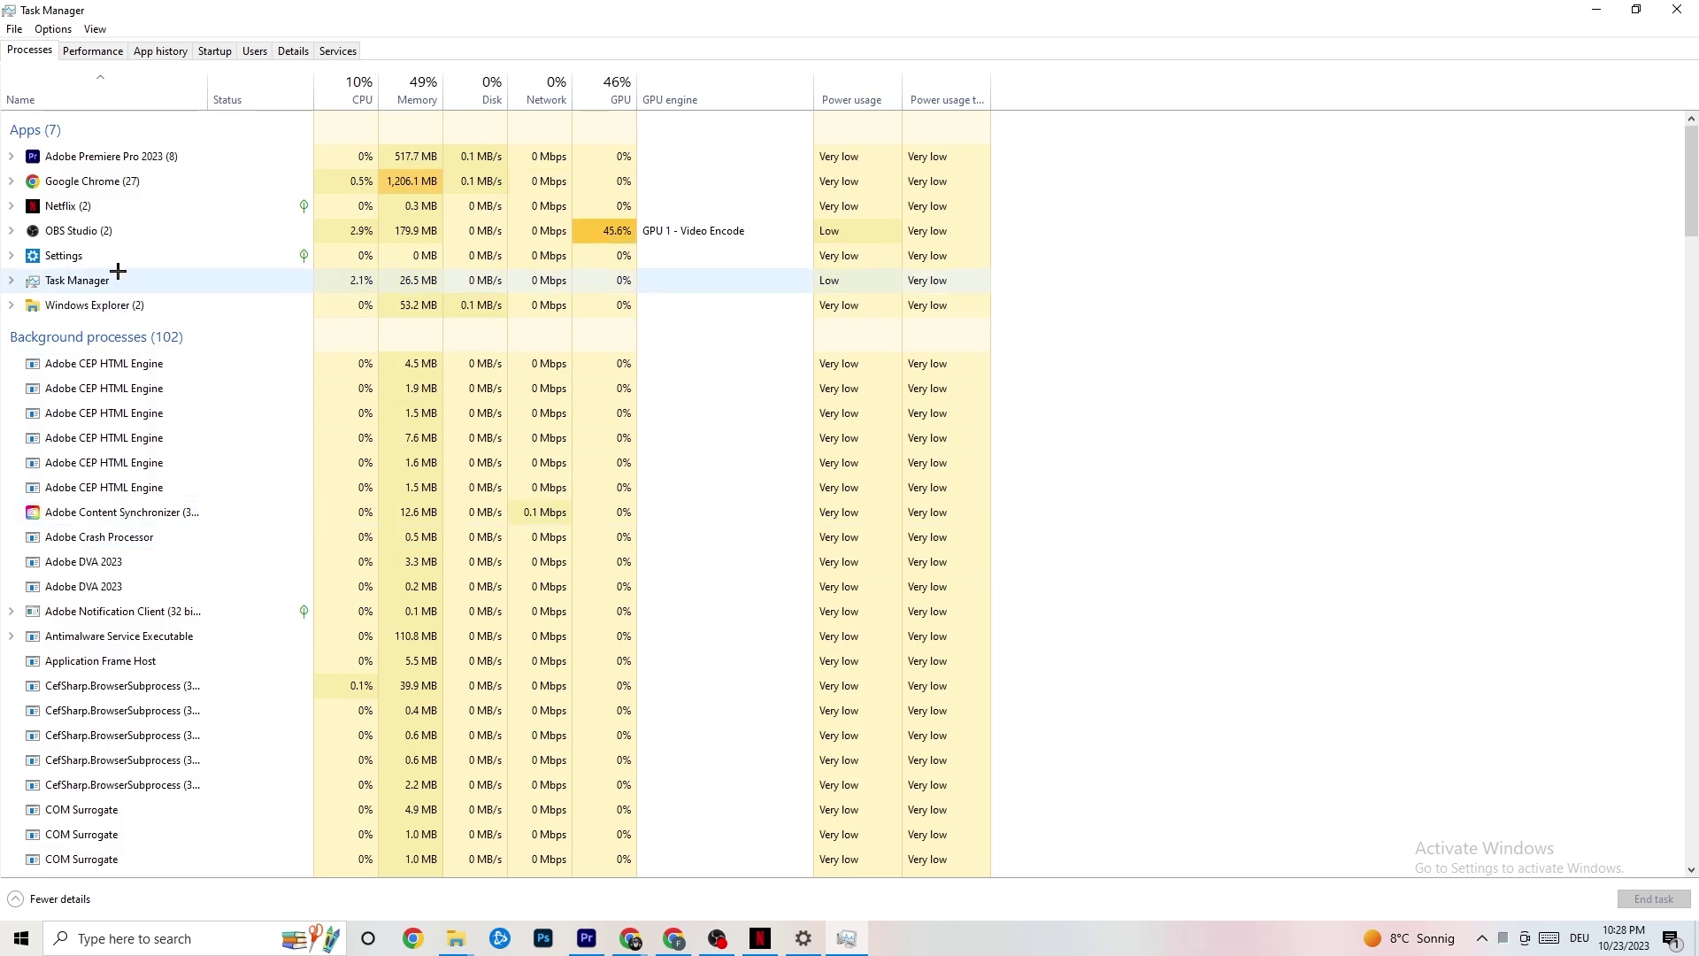
{"action": "right_click", "coordinate": [124, 180]}
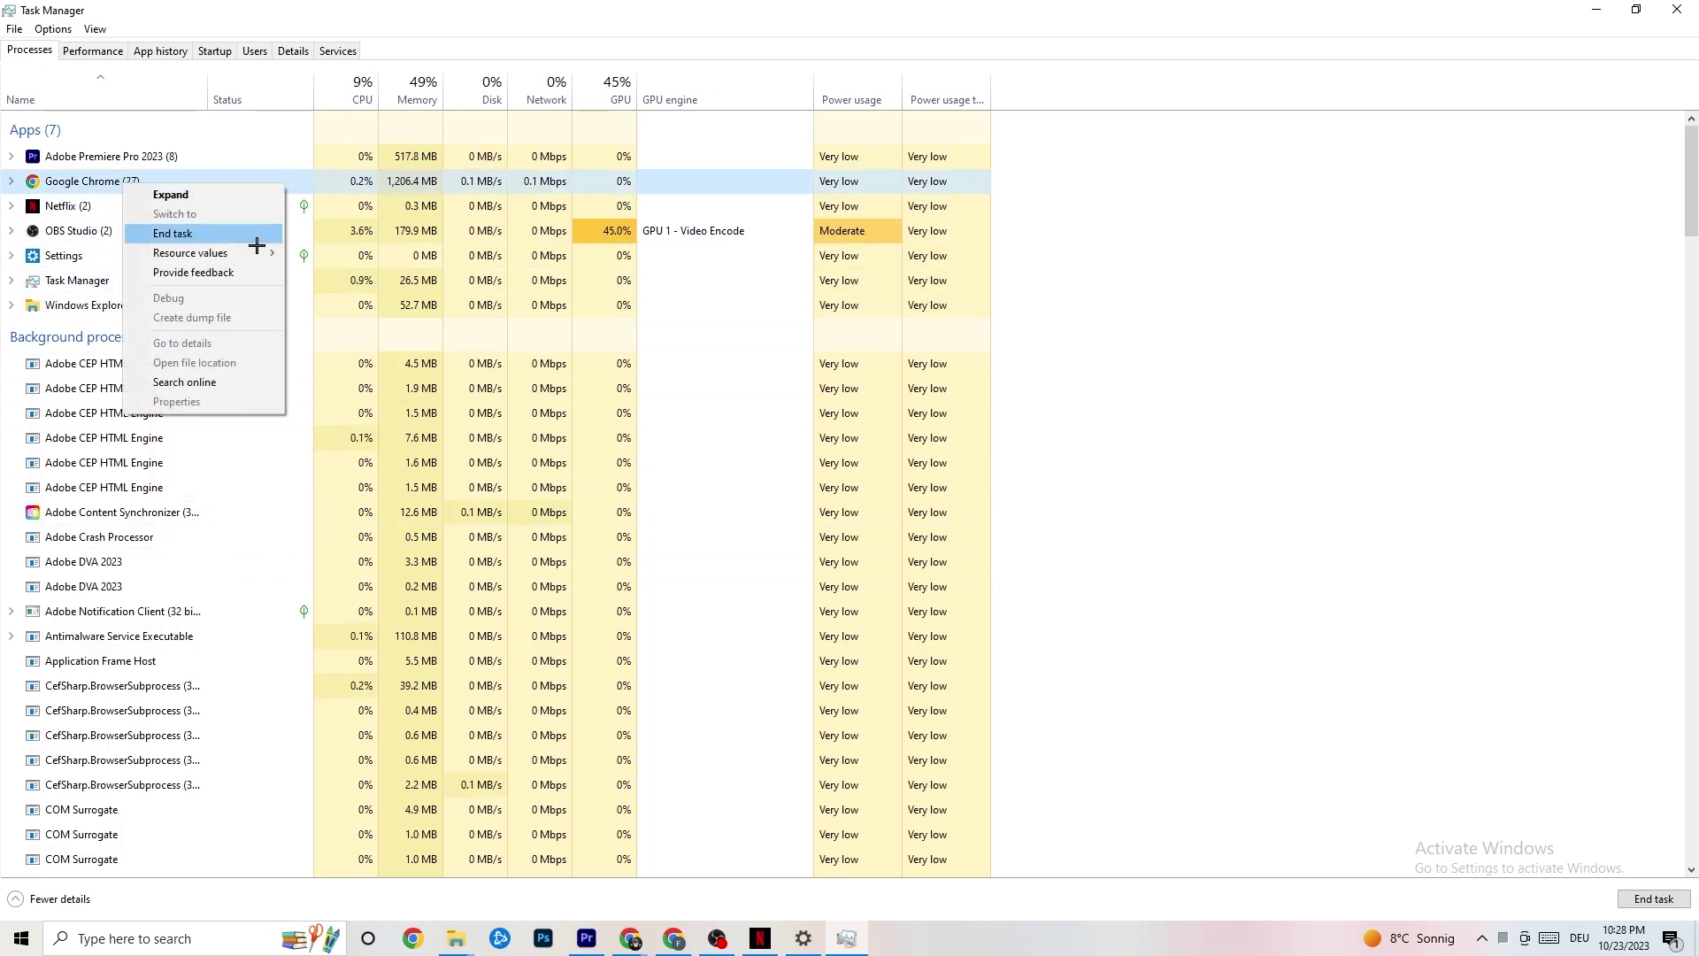
{"action": "left_click", "coordinate": [1213, 213]}
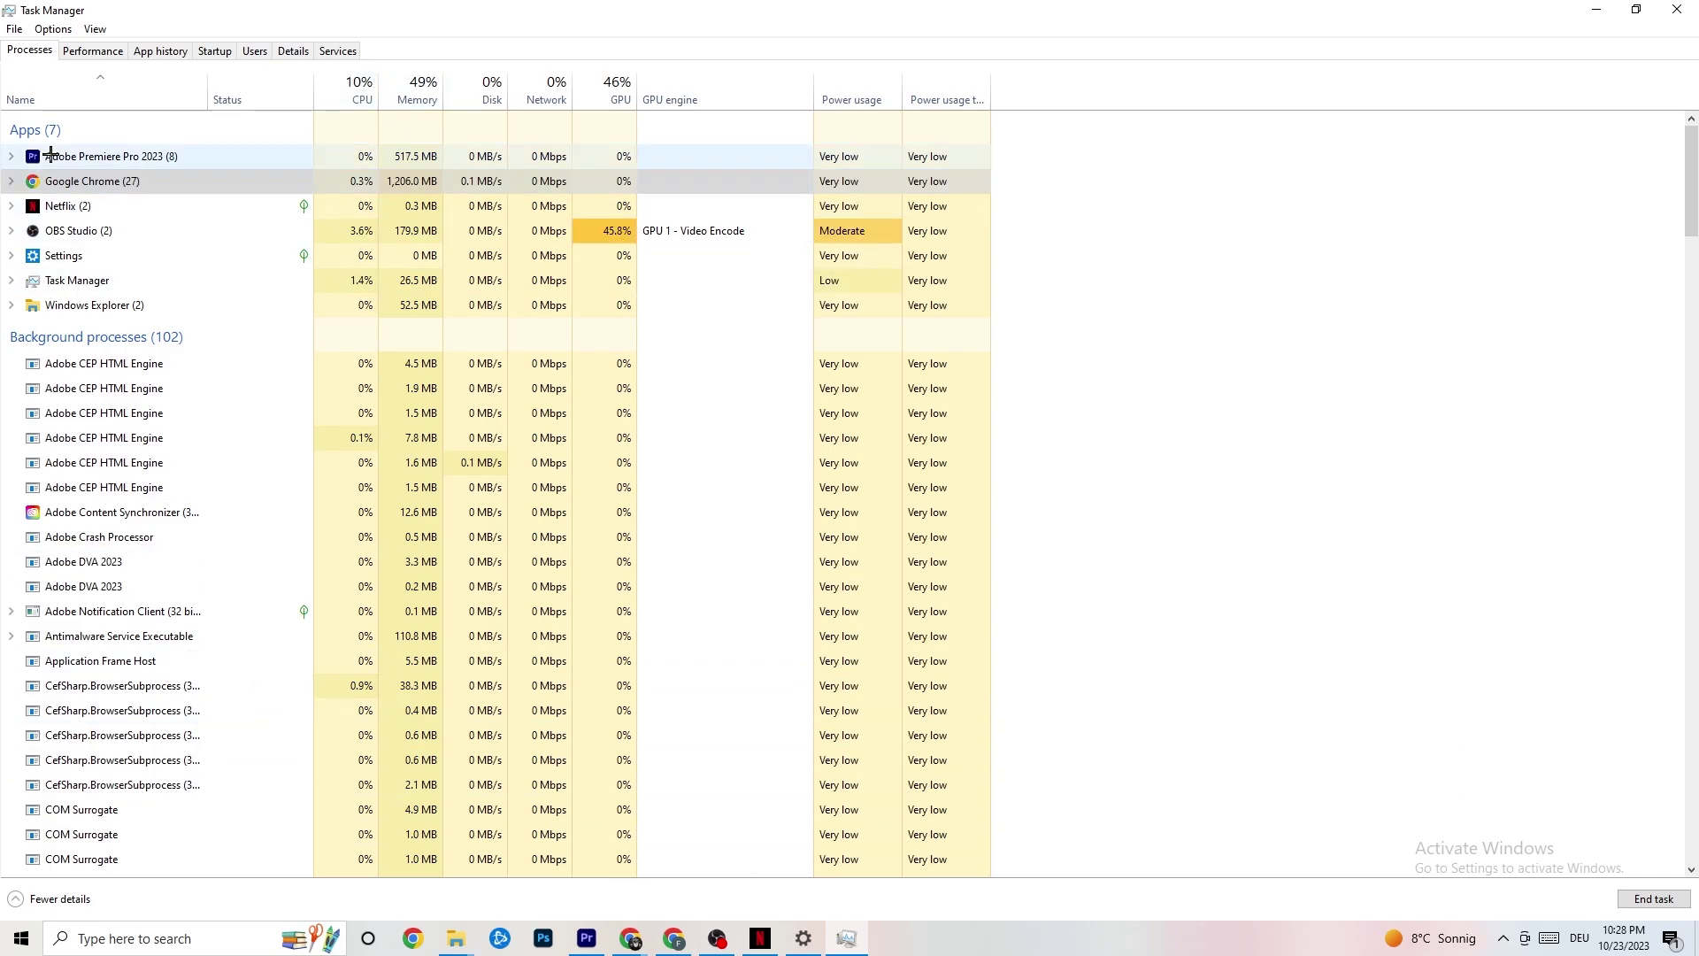
- In the Details list, review Adobe Premiere Pro's priority levels without changing them
{"action": "left_click", "coordinate": [292, 50]}
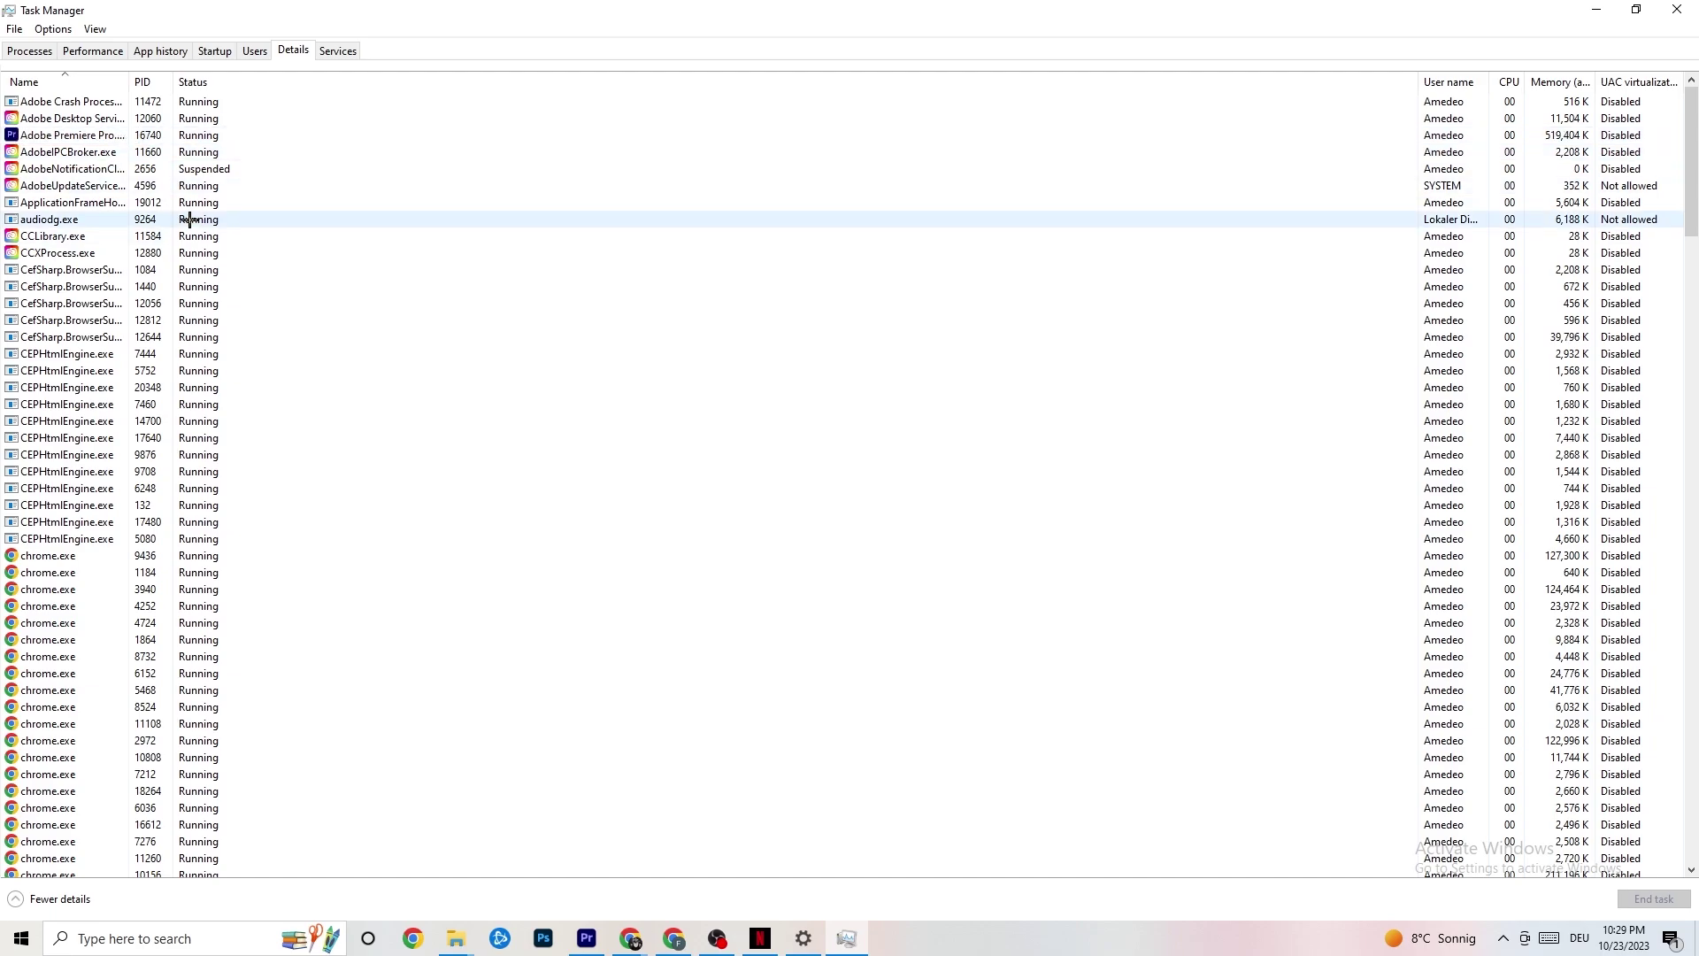
{"action": "right_click", "coordinate": [92, 137]}
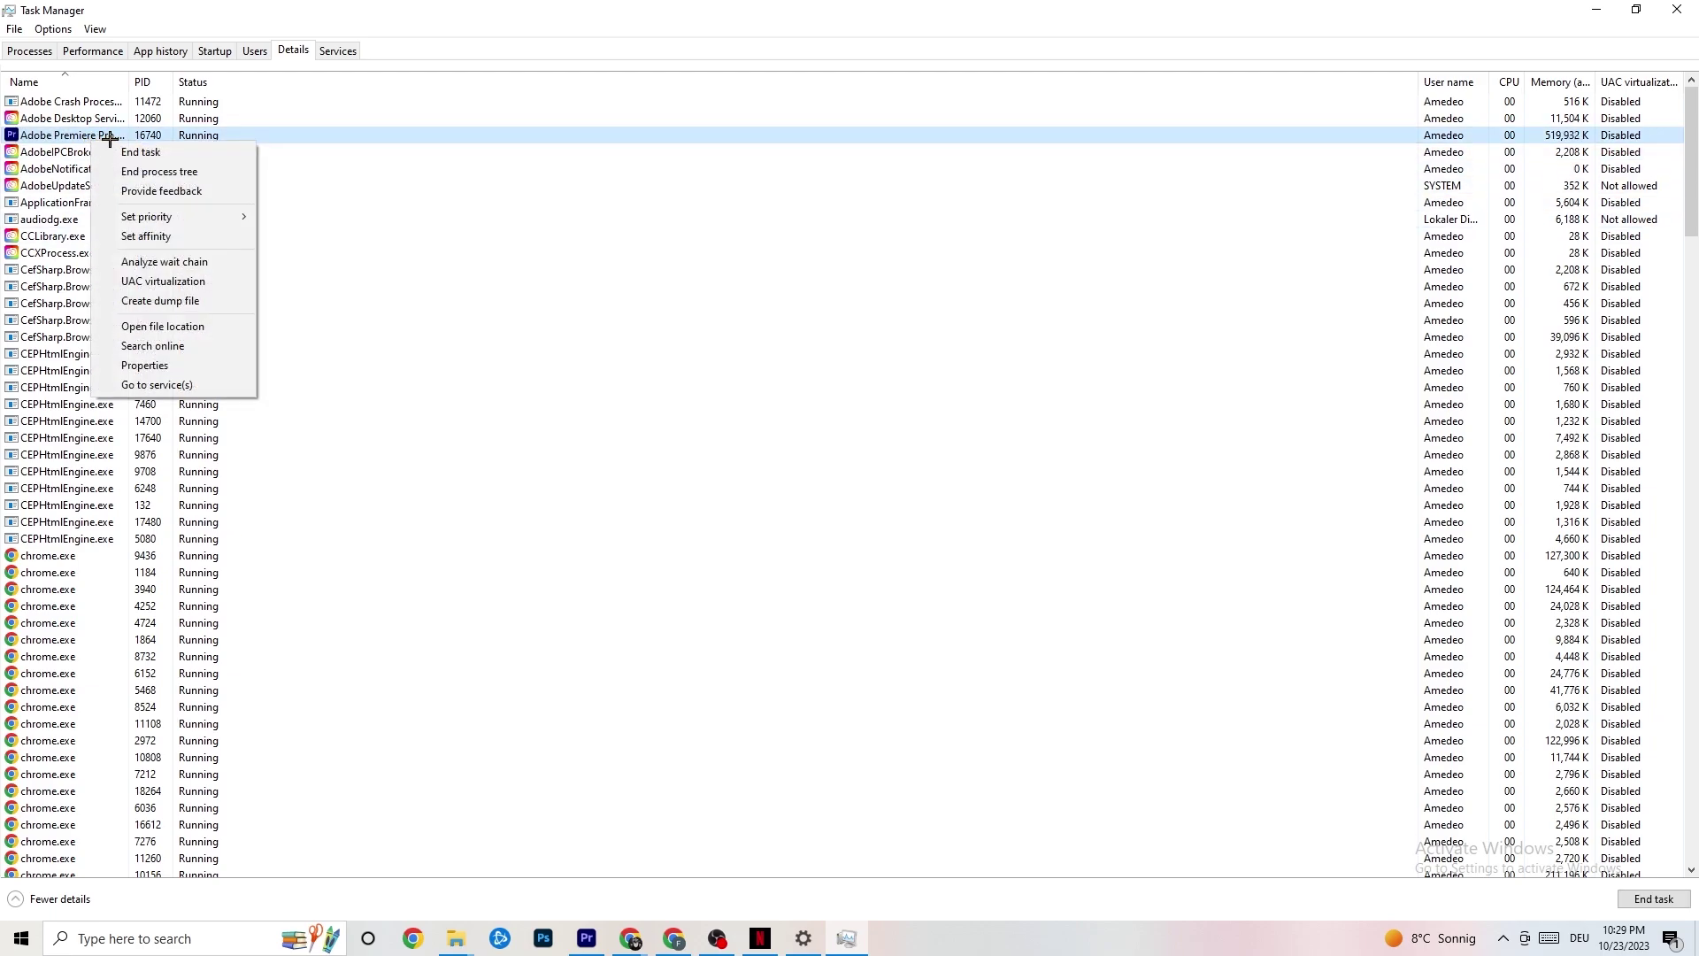
{"action": "mouse_move", "coordinate": [158, 212]}
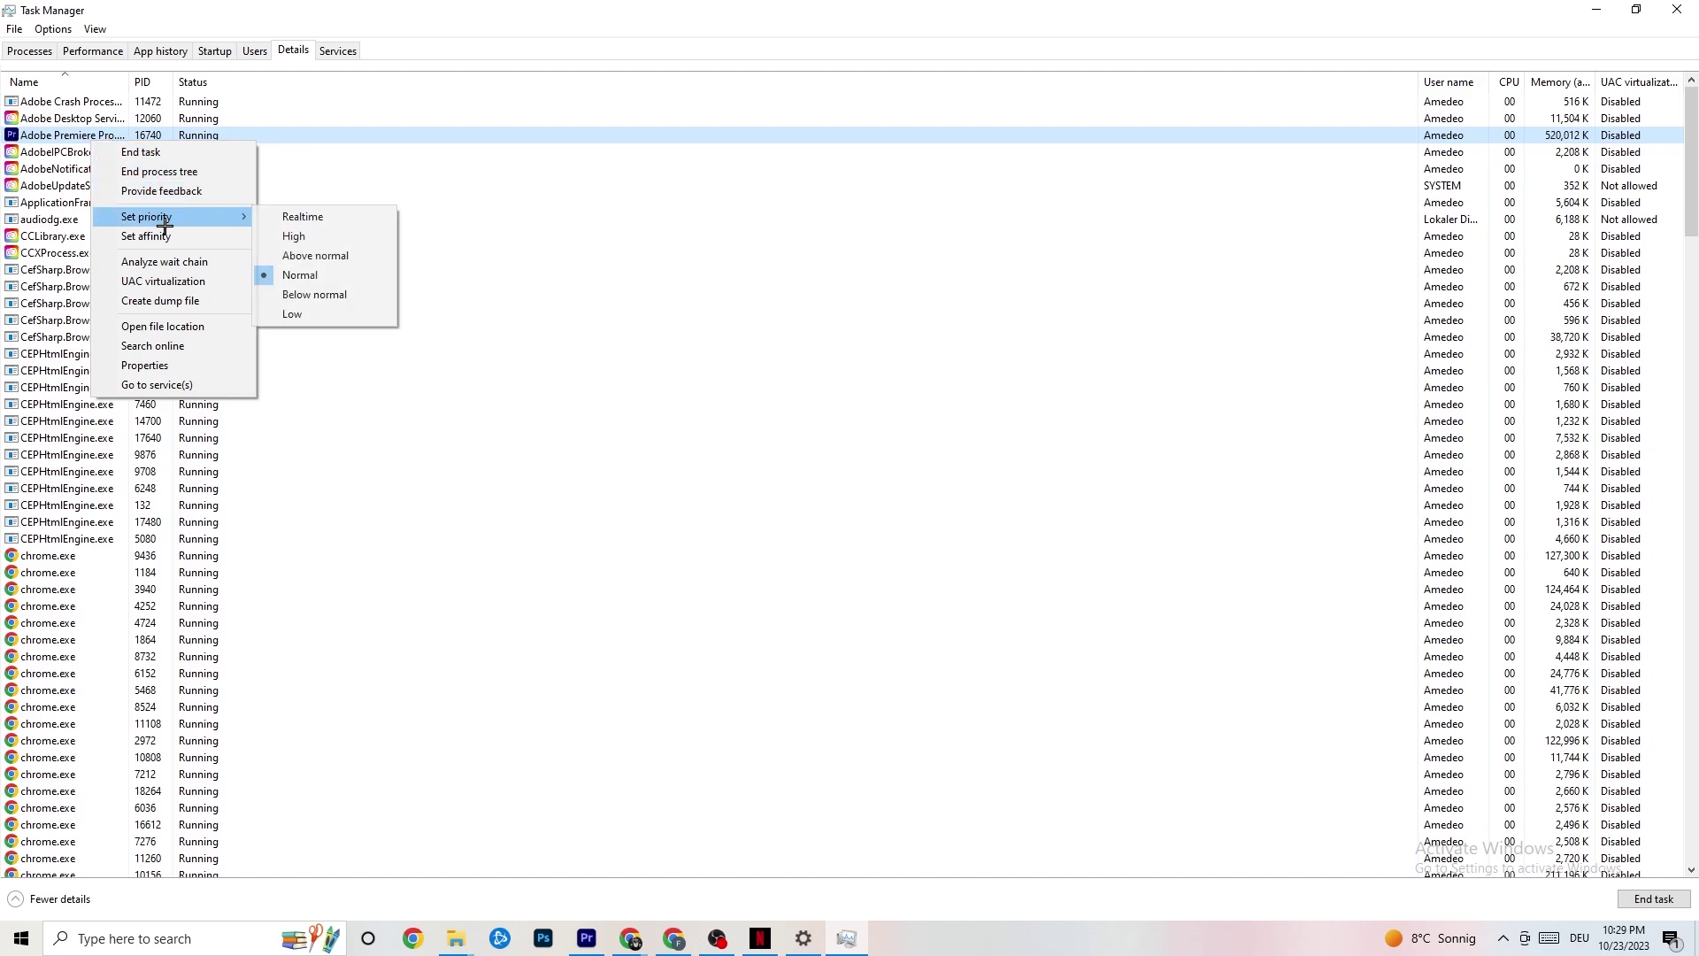
{"action": "left_click", "coordinate": [234, 209]}
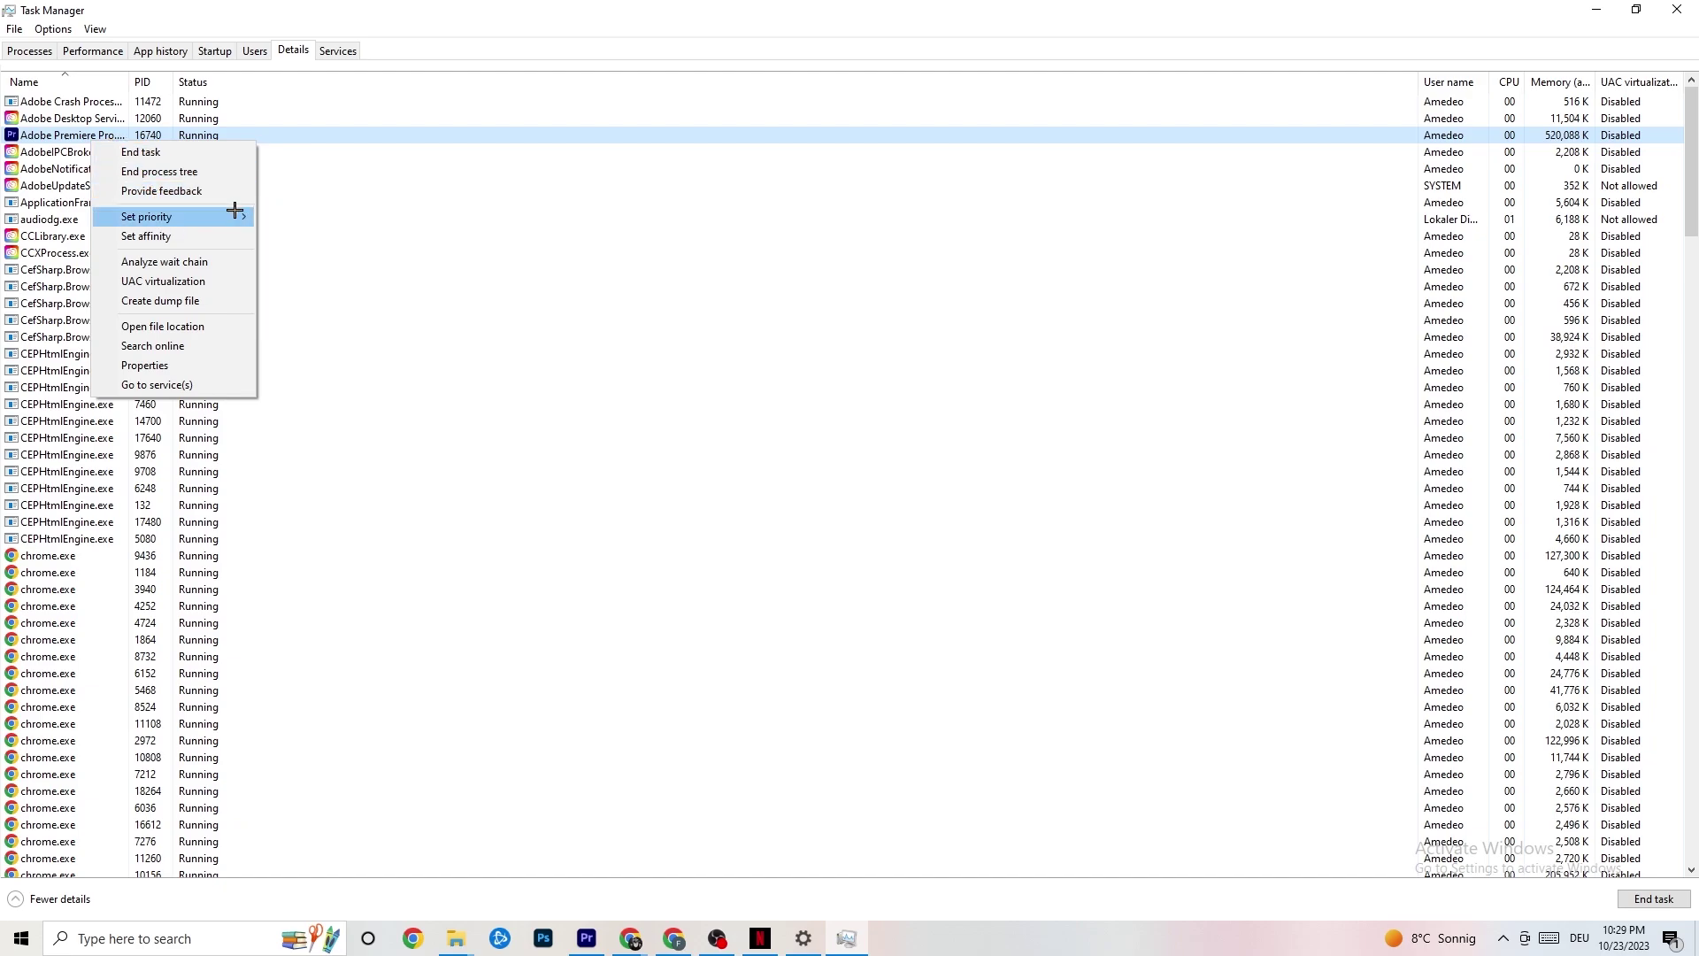
{"action": "left_click", "coordinate": [234, 208]}
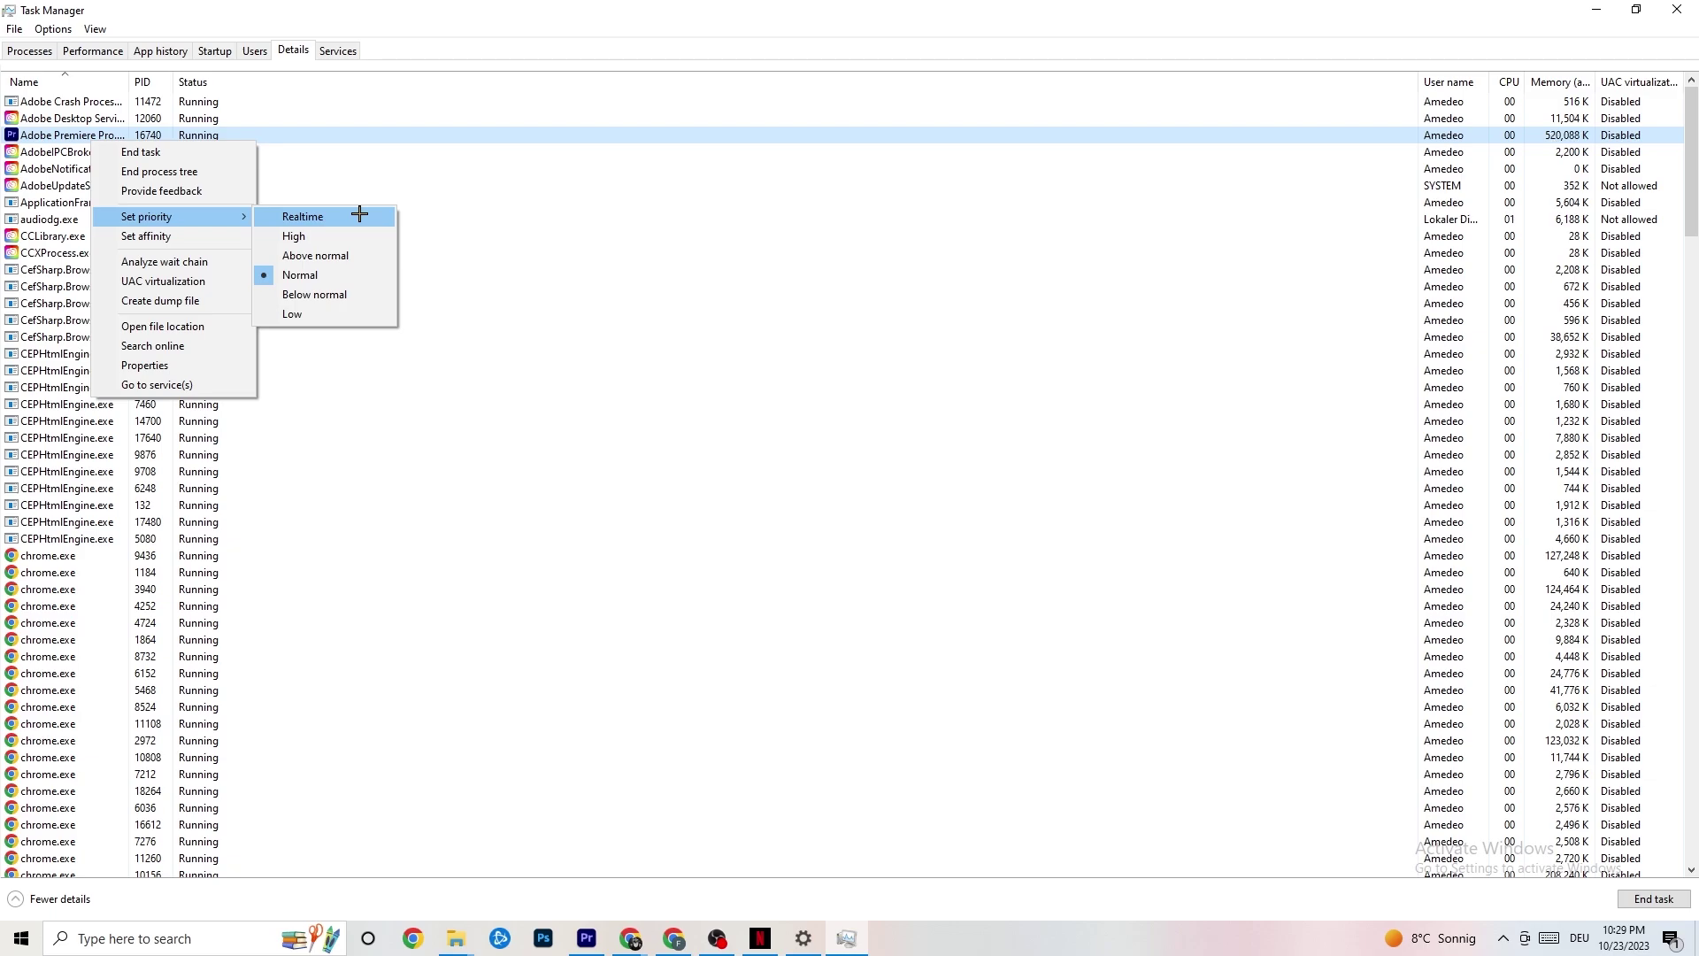
{"action": "left_click", "coordinate": [461, 186]}
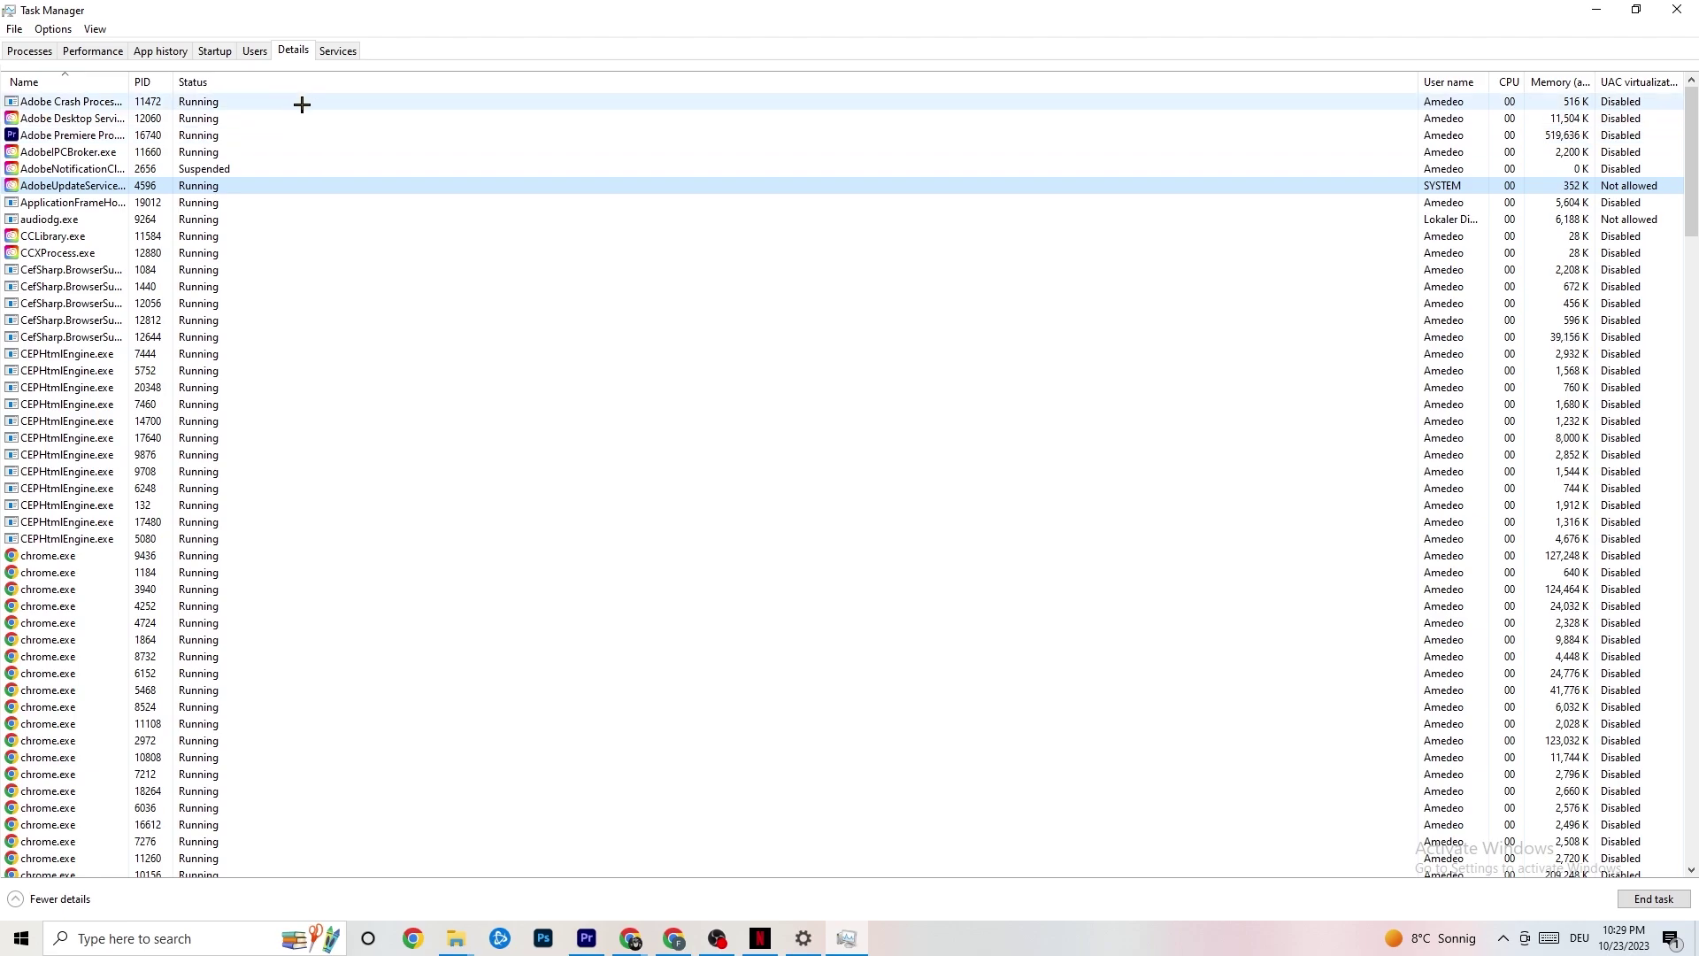
{"action": "left_click", "coordinate": [215, 50]}
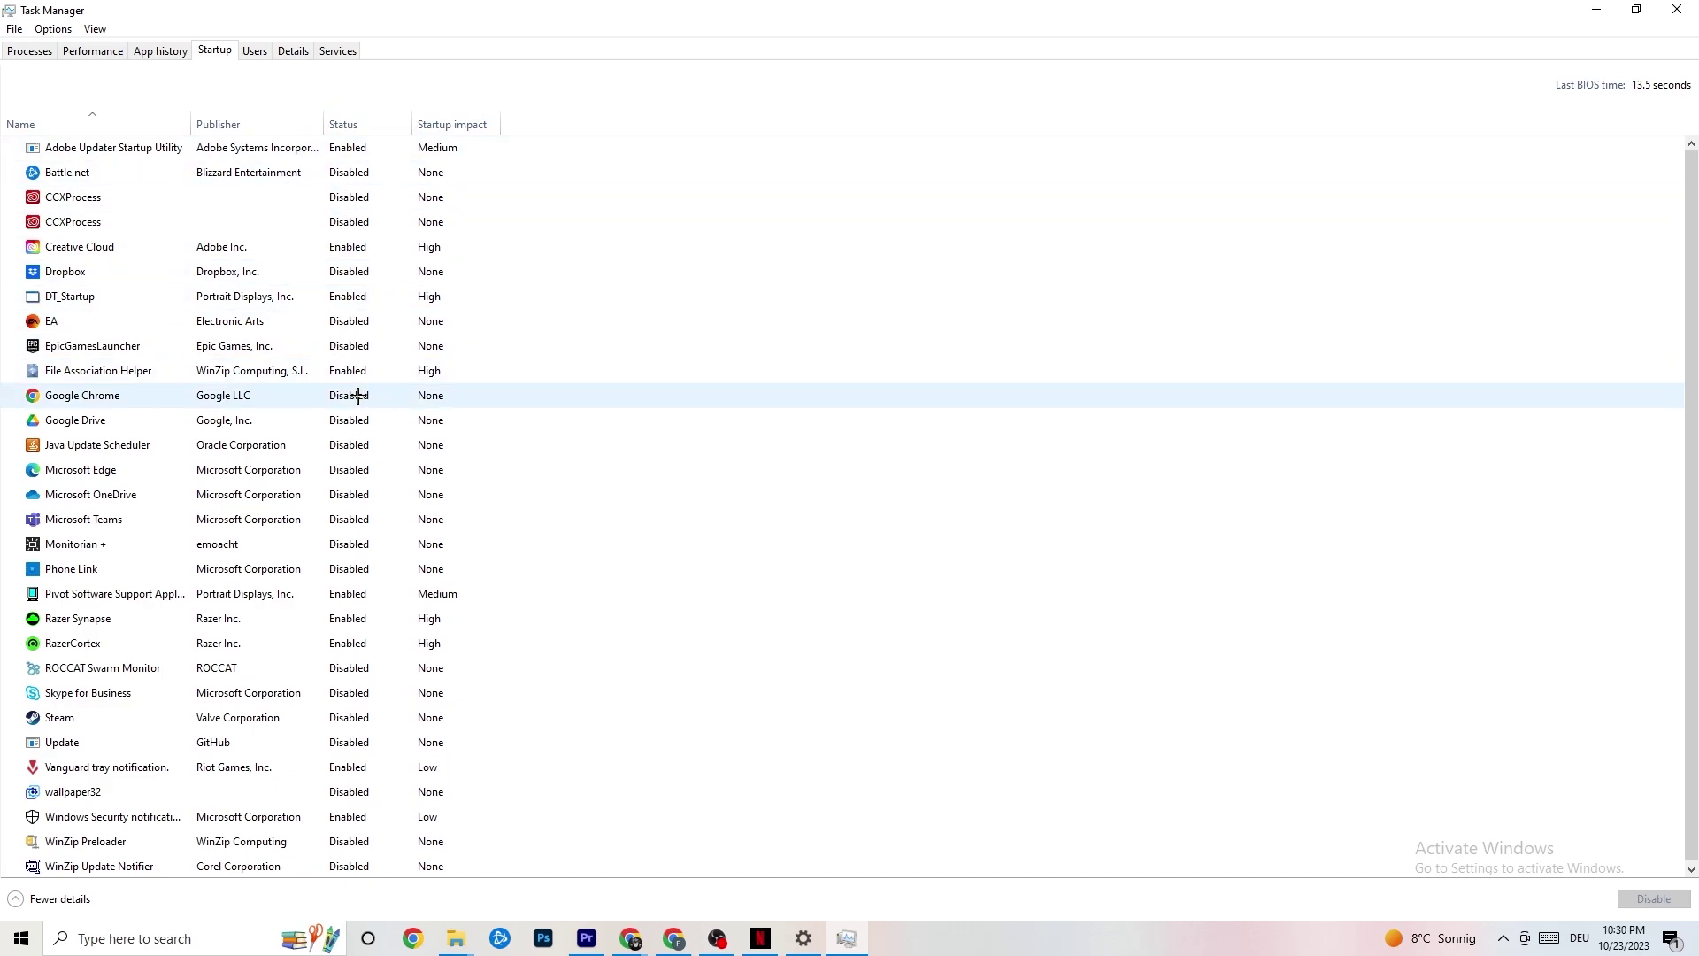
- Leave Razer Synapse enabled as a startup app and close Task Manager
{"action": "right_click", "coordinate": [343, 620]}
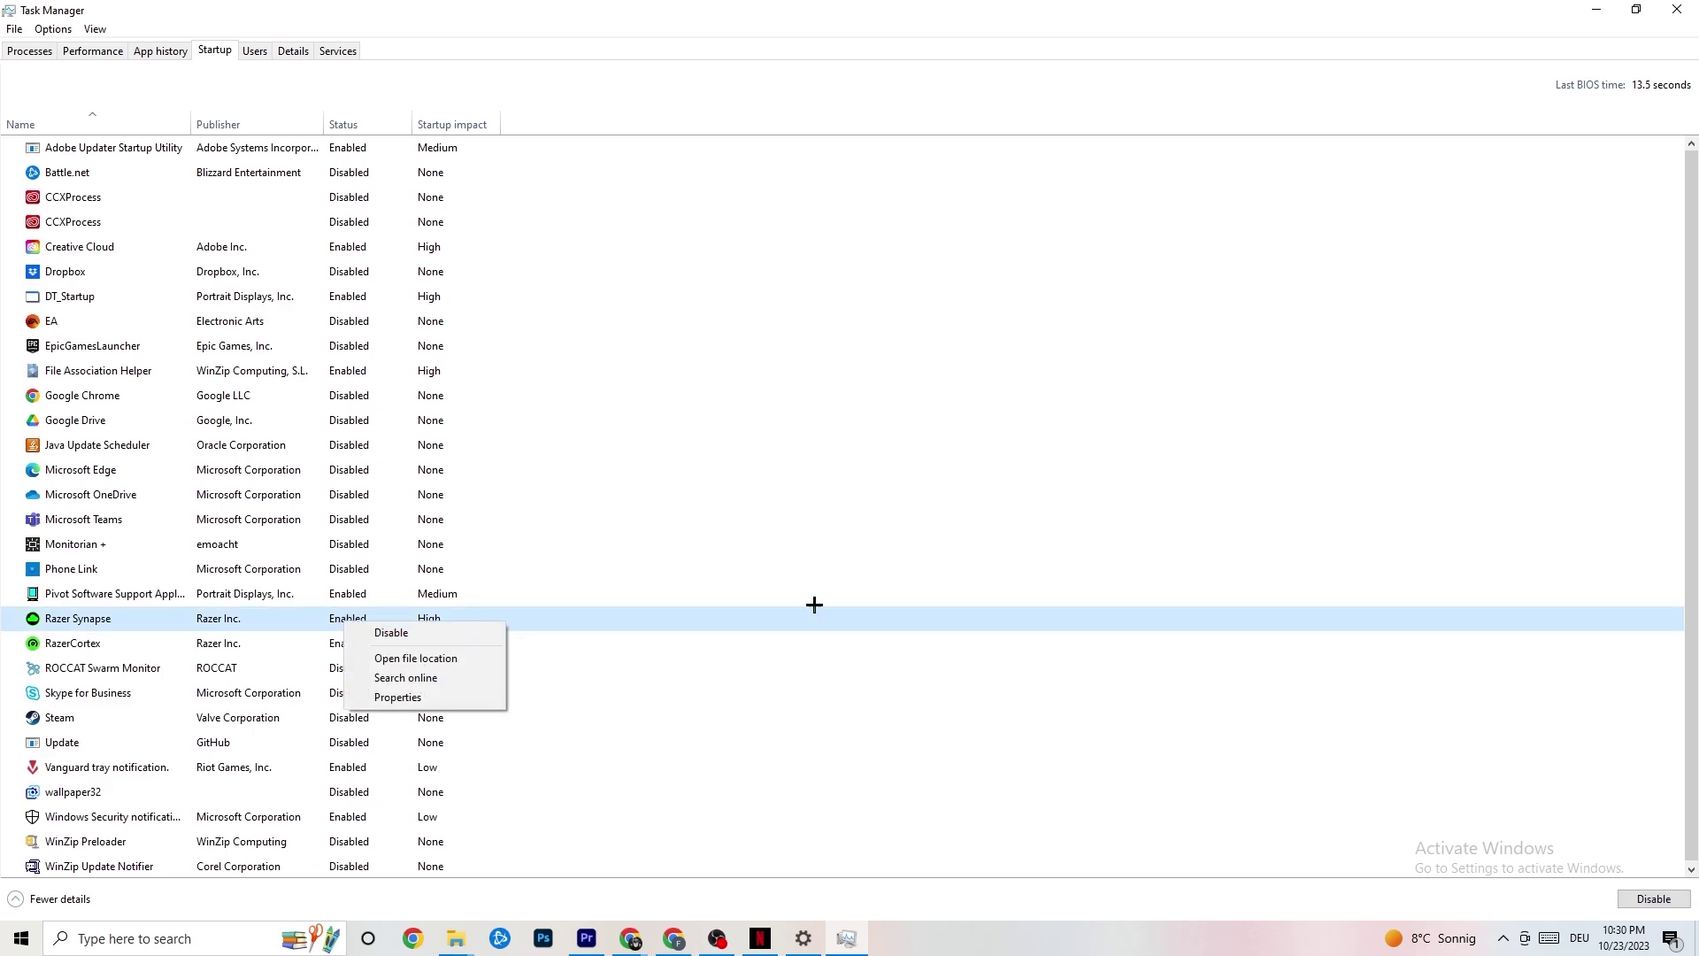
{"action": "left_click", "coordinate": [875, 90]}
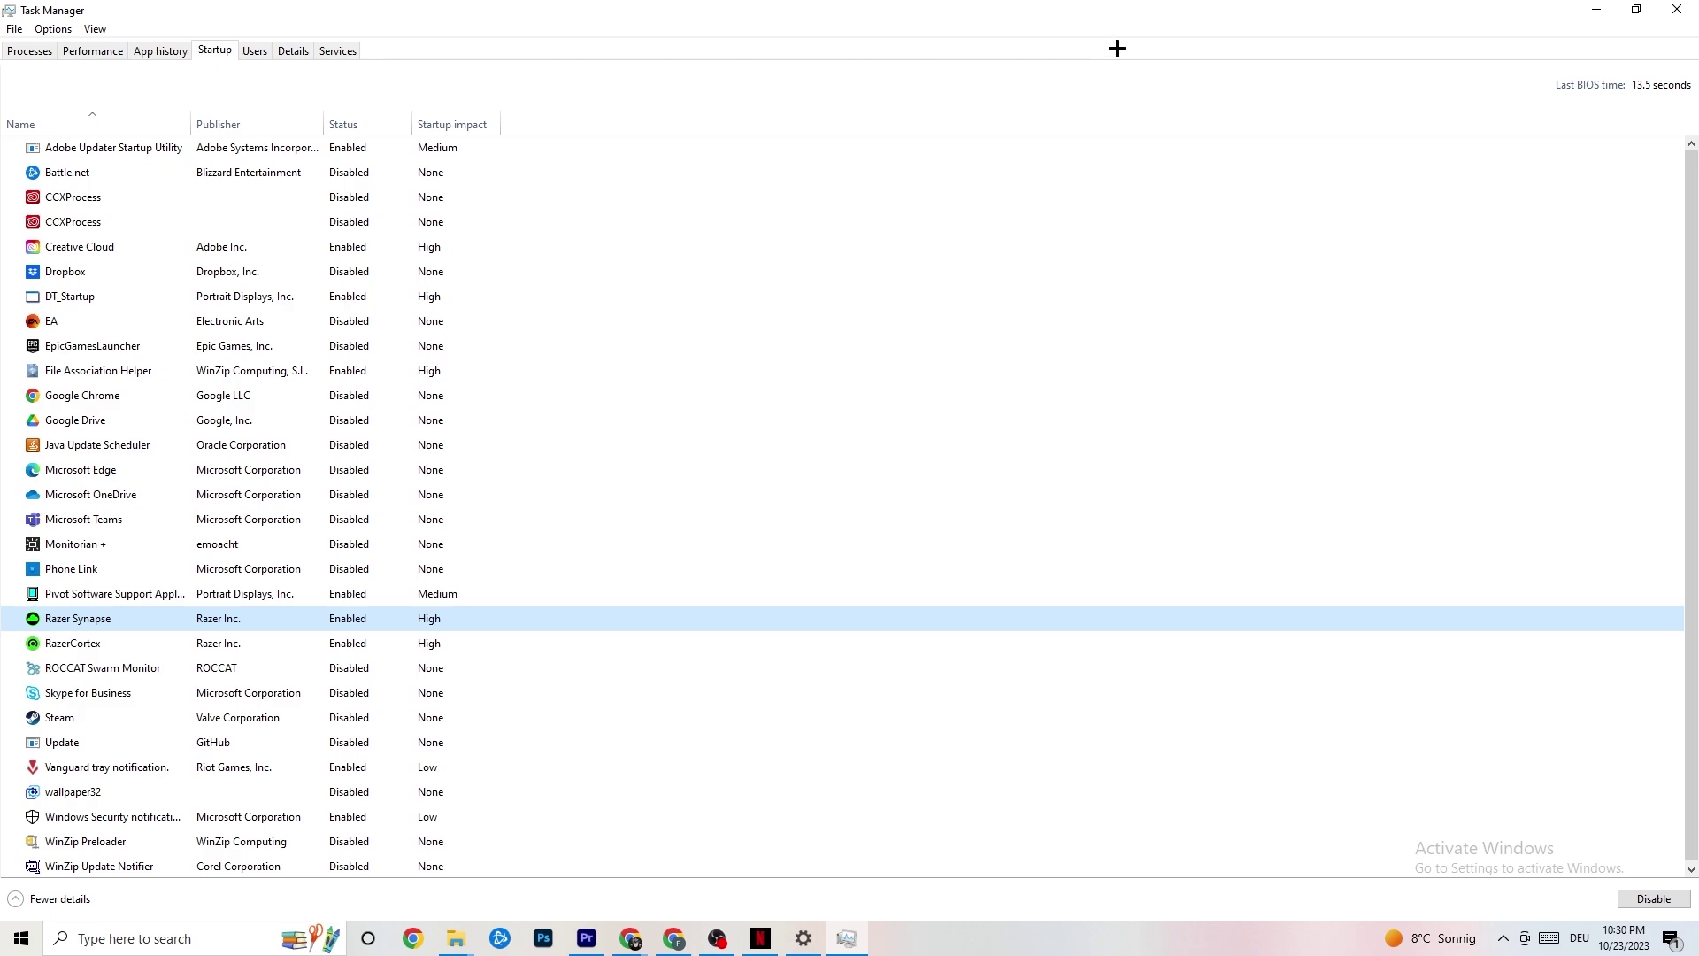
{"action": "left_click", "coordinate": [1667, 7]}
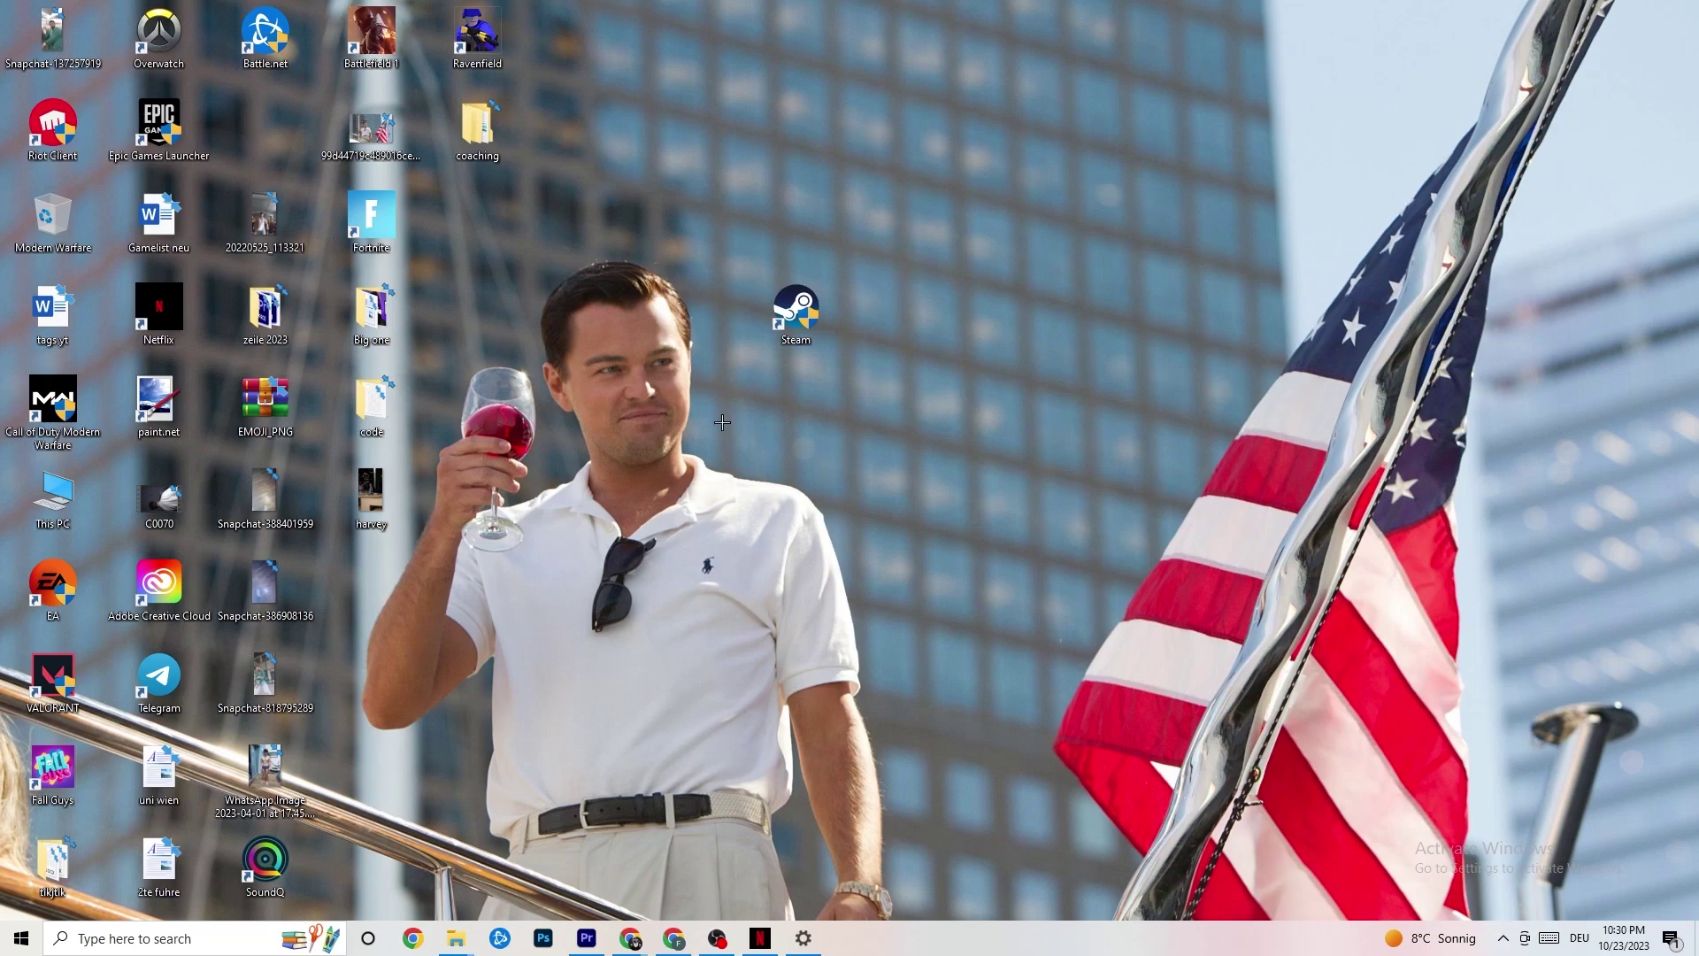
- In System display settings, keep scaling at 100% (Recommended) with 1920 × 1080 resolution
{"action": "left_click", "coordinate": [15, 945]}
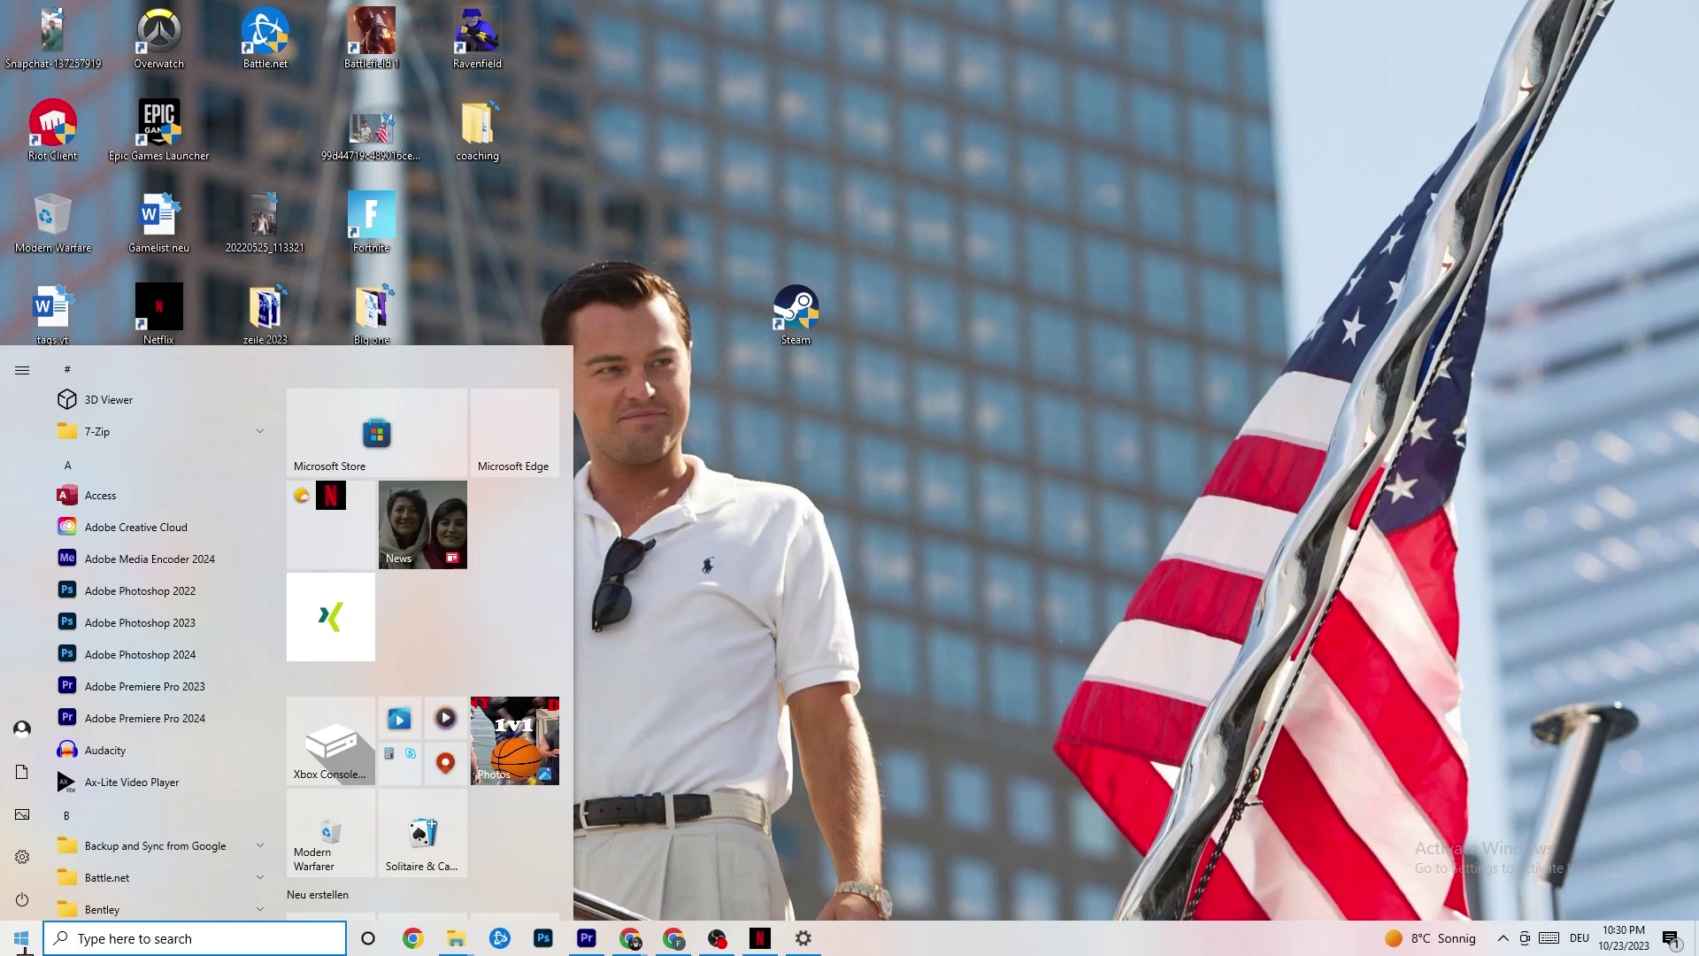
{"action": "left_click", "coordinate": [22, 856]}
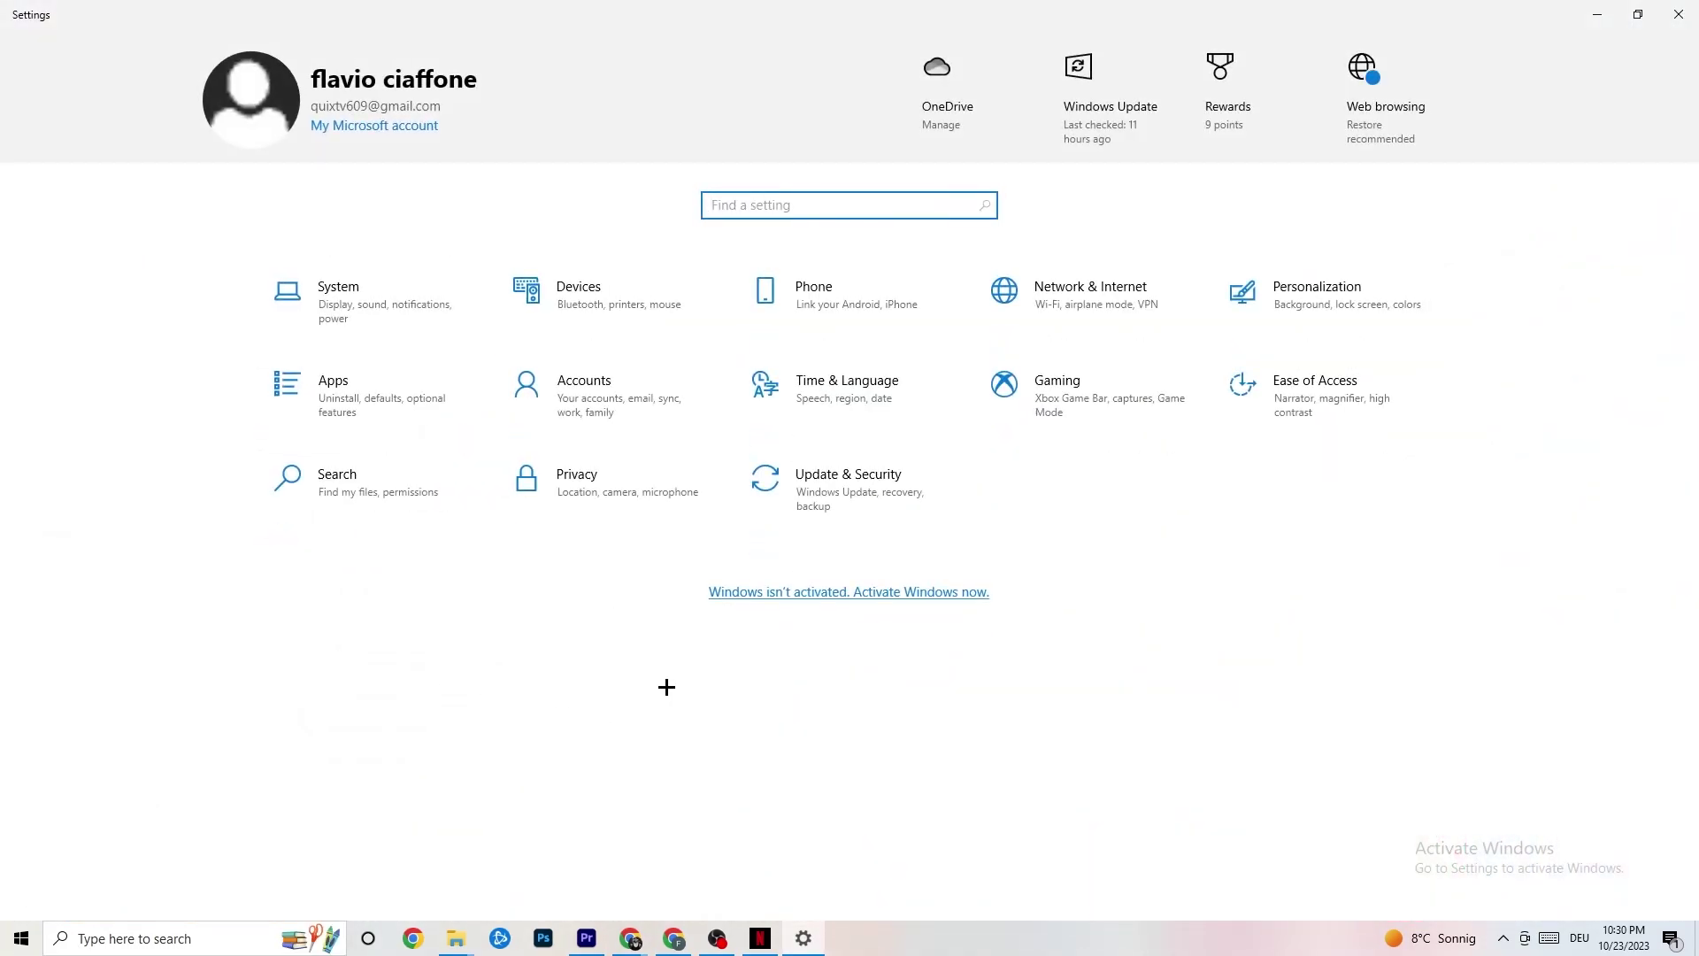
{"action": "left_click", "coordinate": [371, 300]}
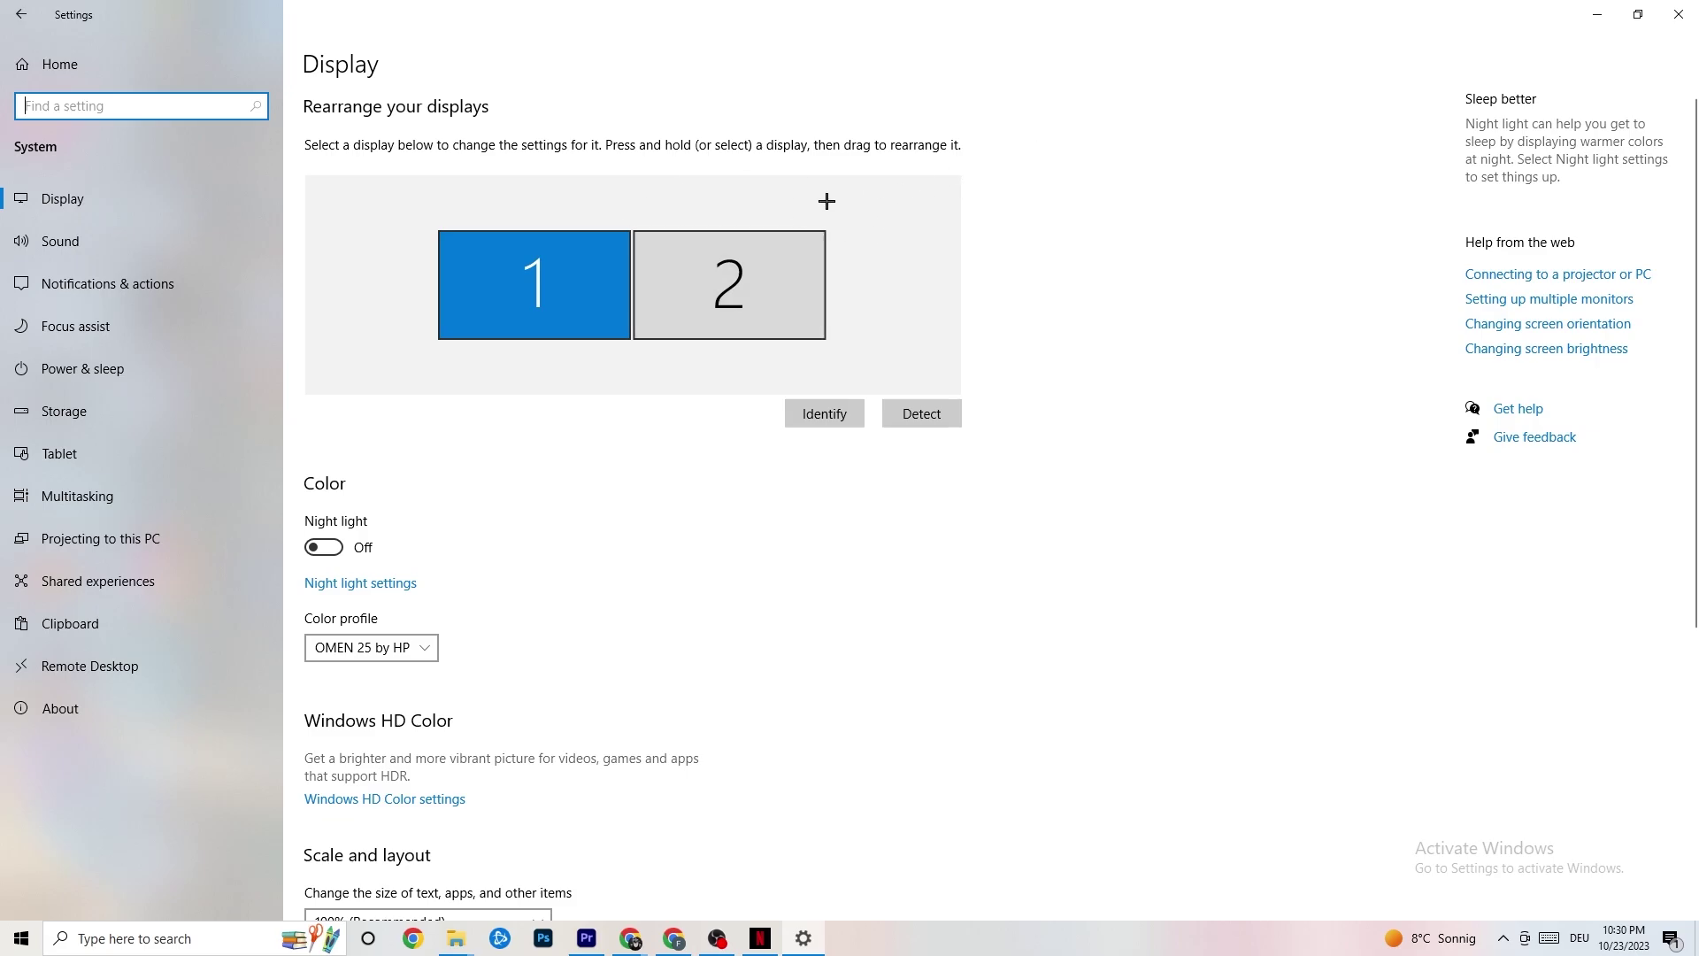
{"action": "scroll", "coordinate": [827, 197], "scroll_direction": "down", "scroll_amount": 5}
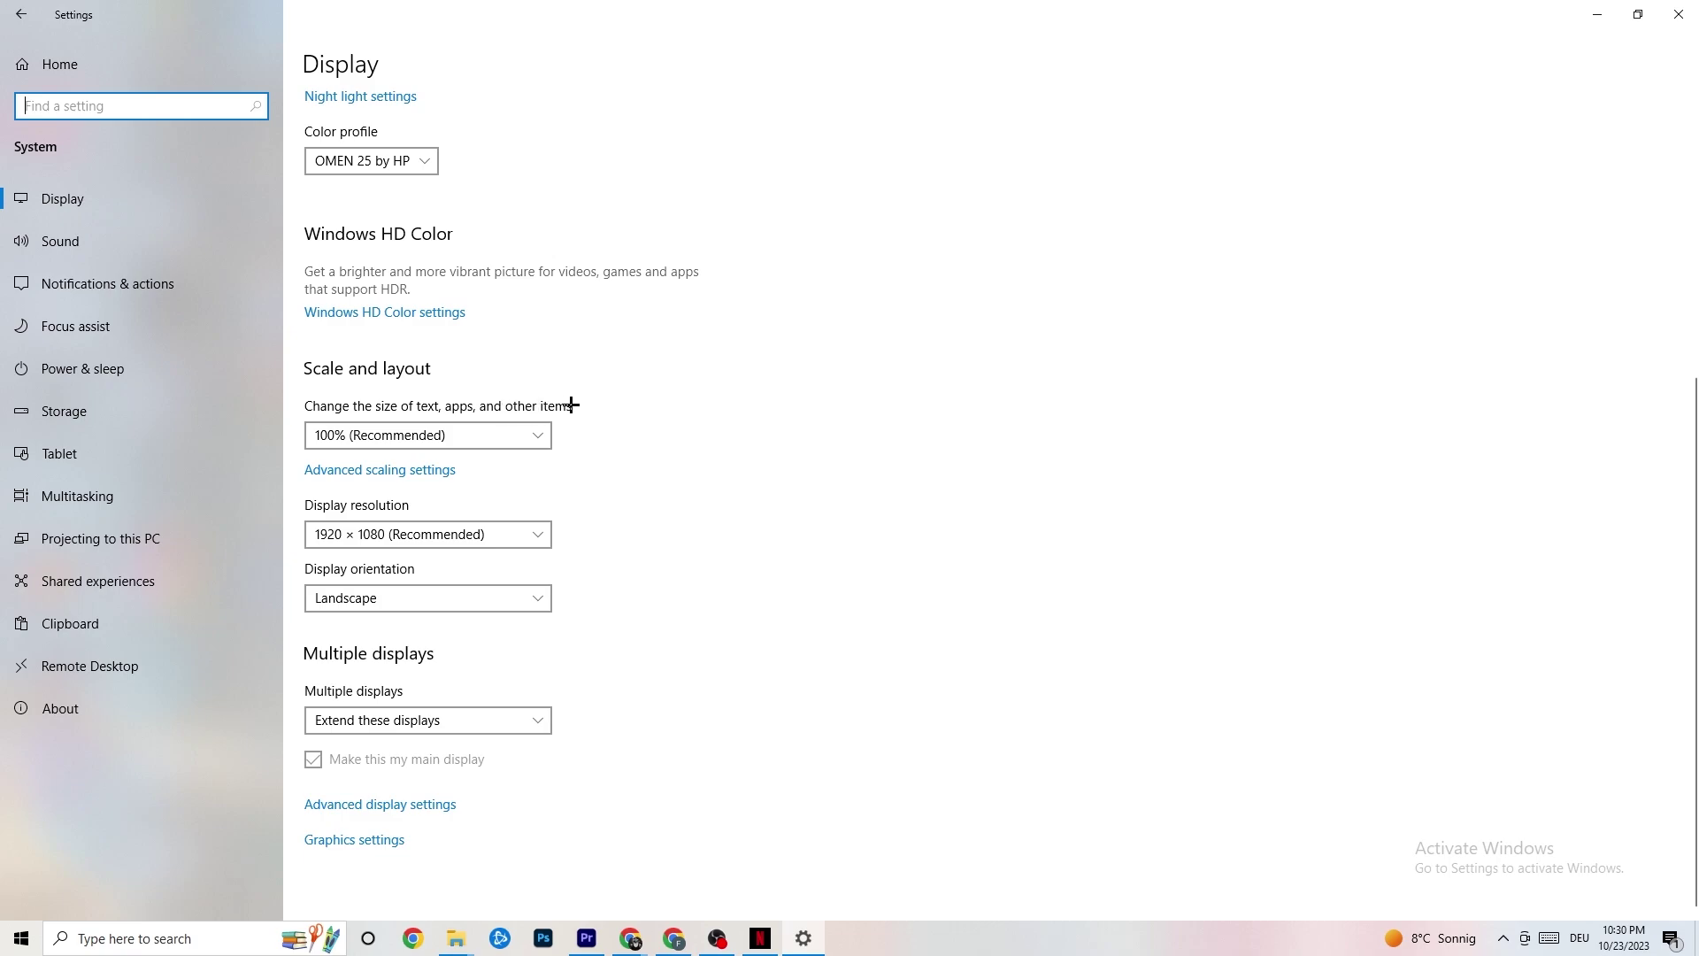
{"action": "left_click", "coordinate": [493, 433]}
{"action": "left_click", "coordinate": [511, 417]}
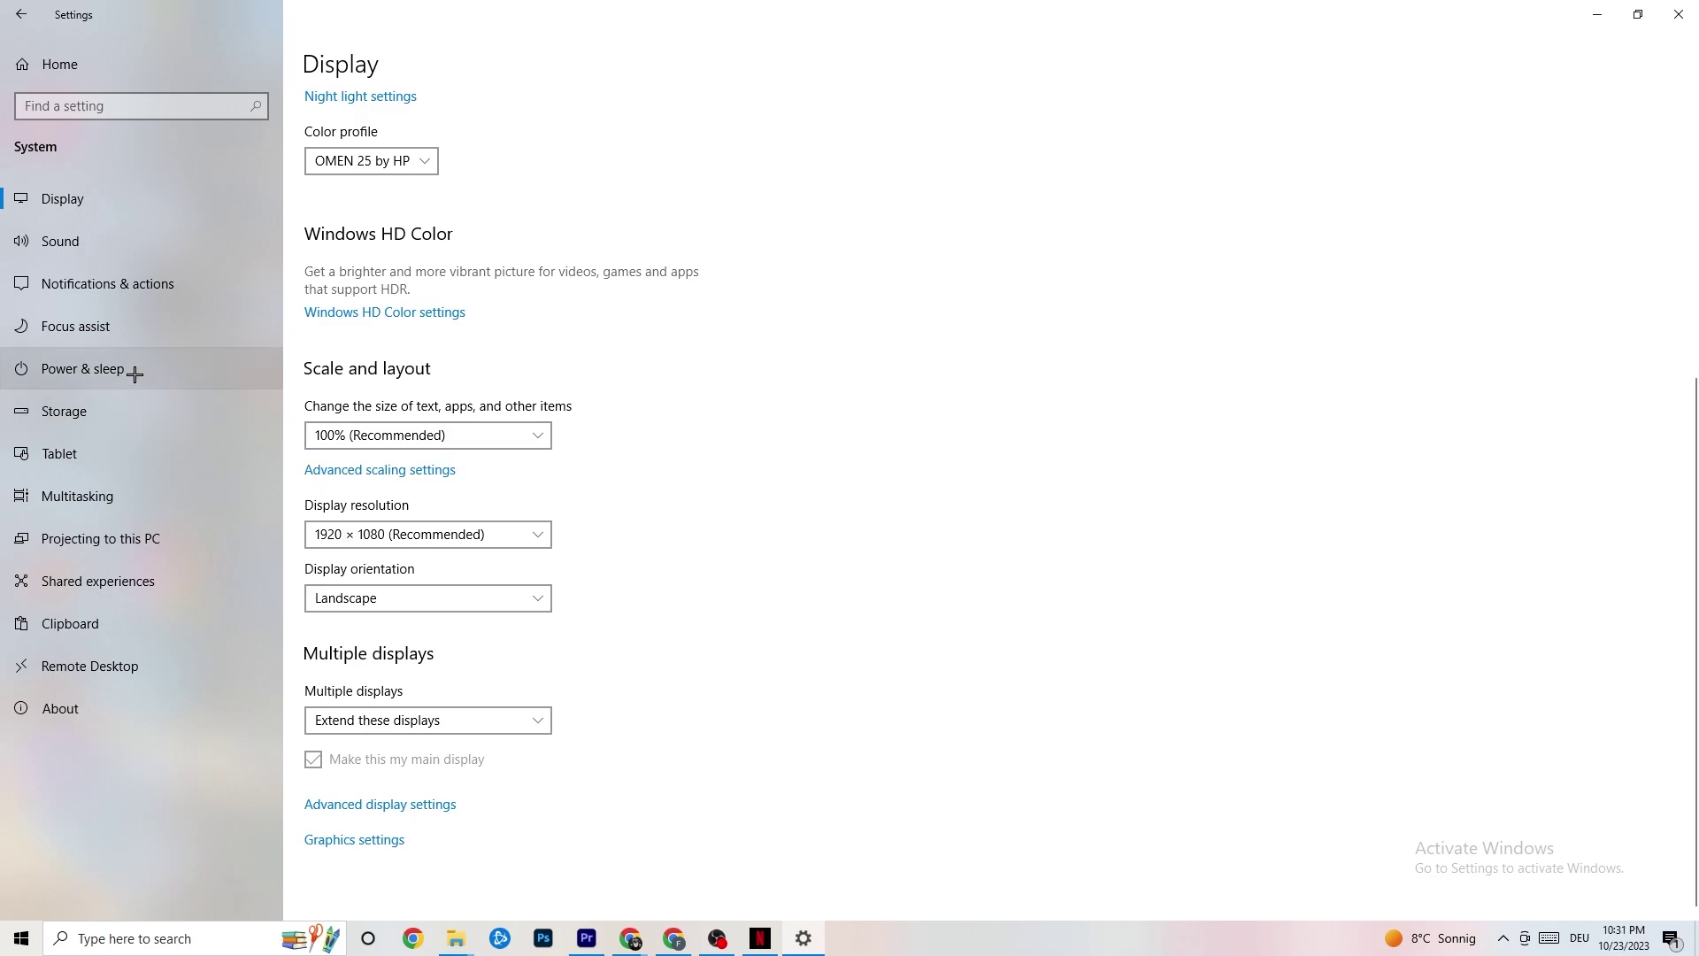
- Review Power & sleep (screen off 10 min, sleep 30 min), keeping the Balanced plan
{"action": "left_click", "coordinate": [106, 366]}
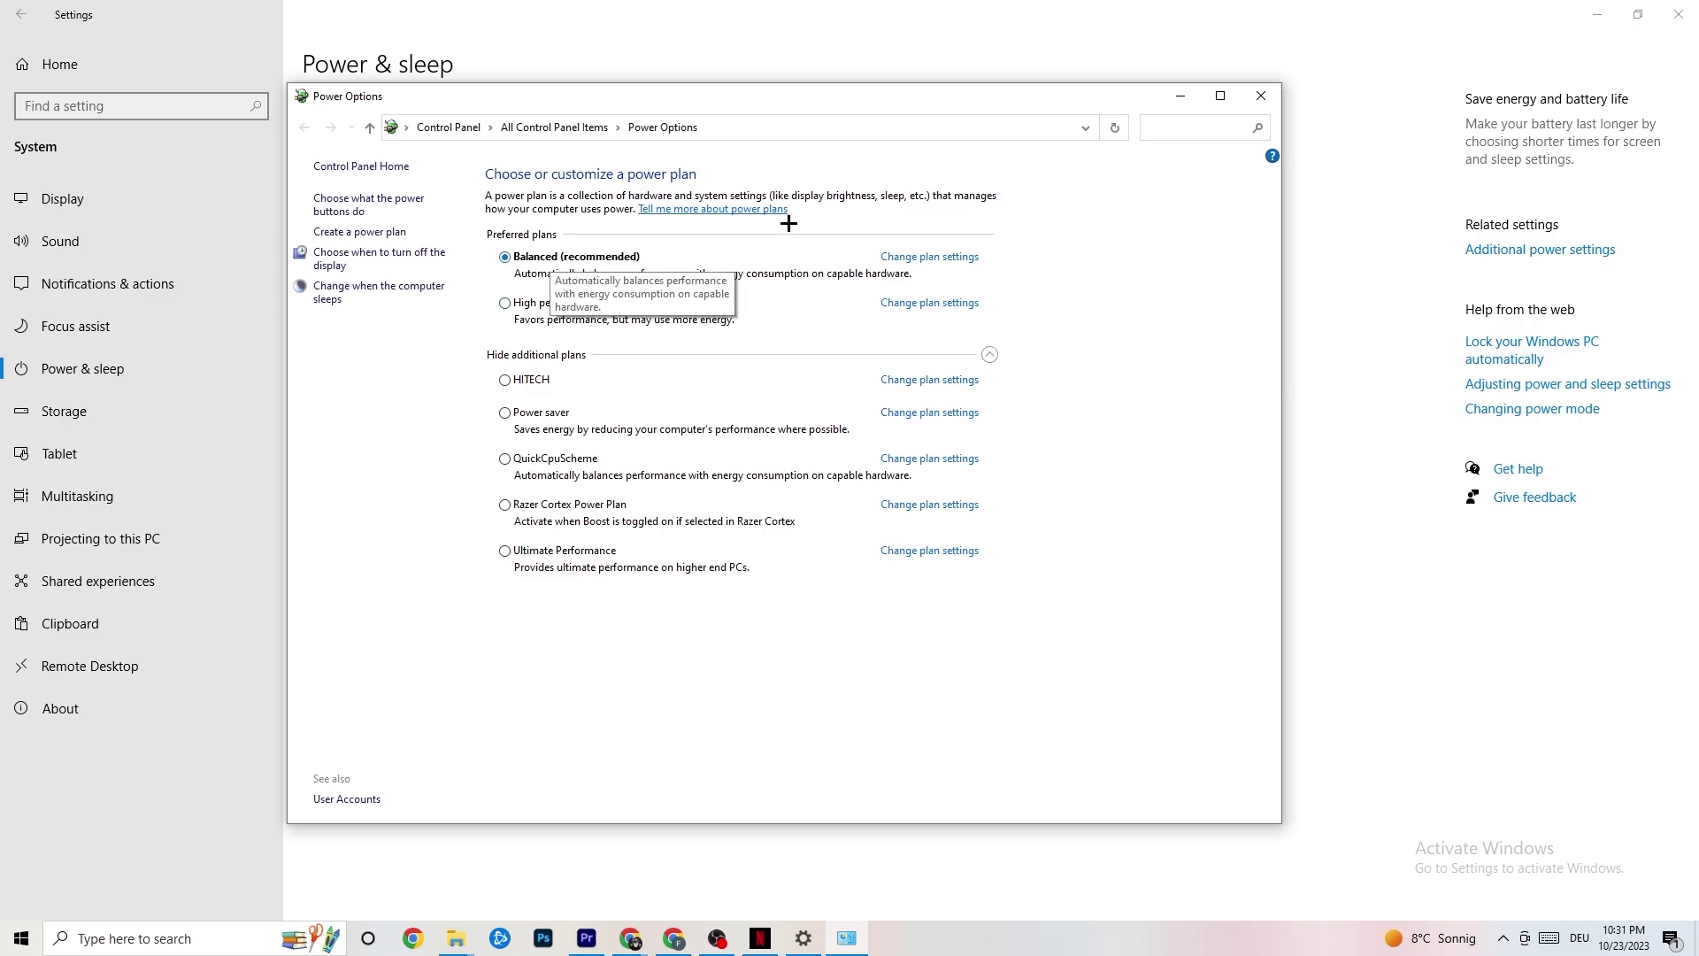
{"action": "left_click", "coordinate": [1260, 95]}
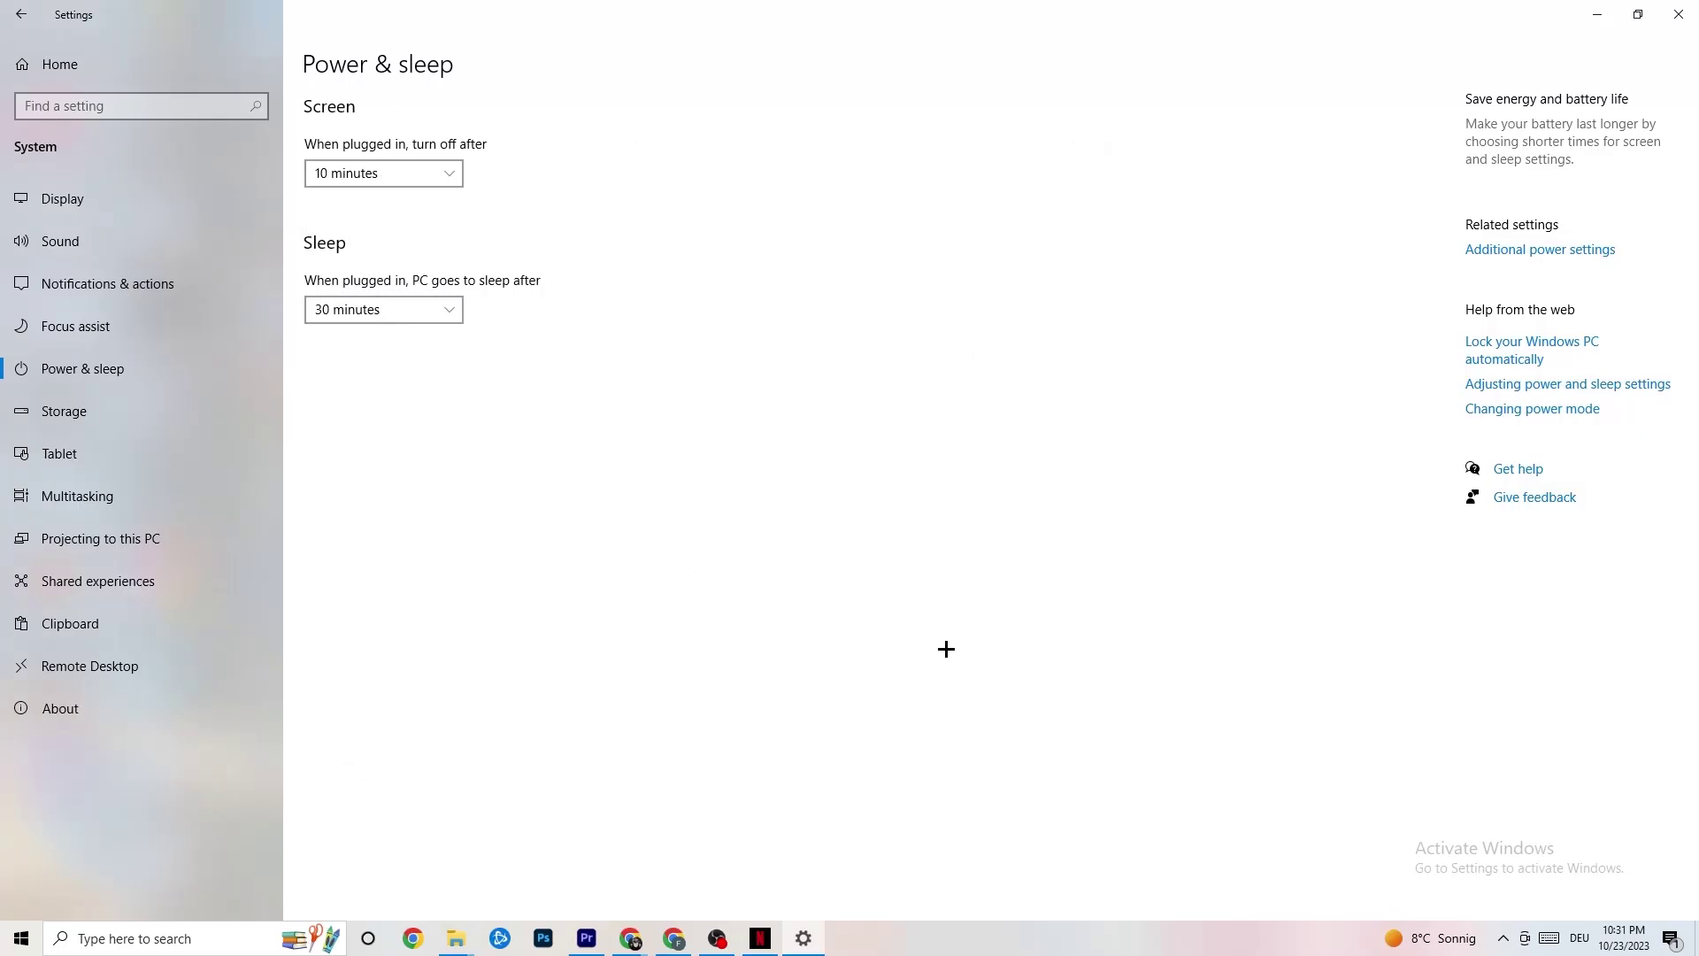
- Keep Storage Sense weekly, recycle bin cleanup 14 days and Downloads cleanup 60 days
{"action": "left_click", "coordinate": [133, 413]}
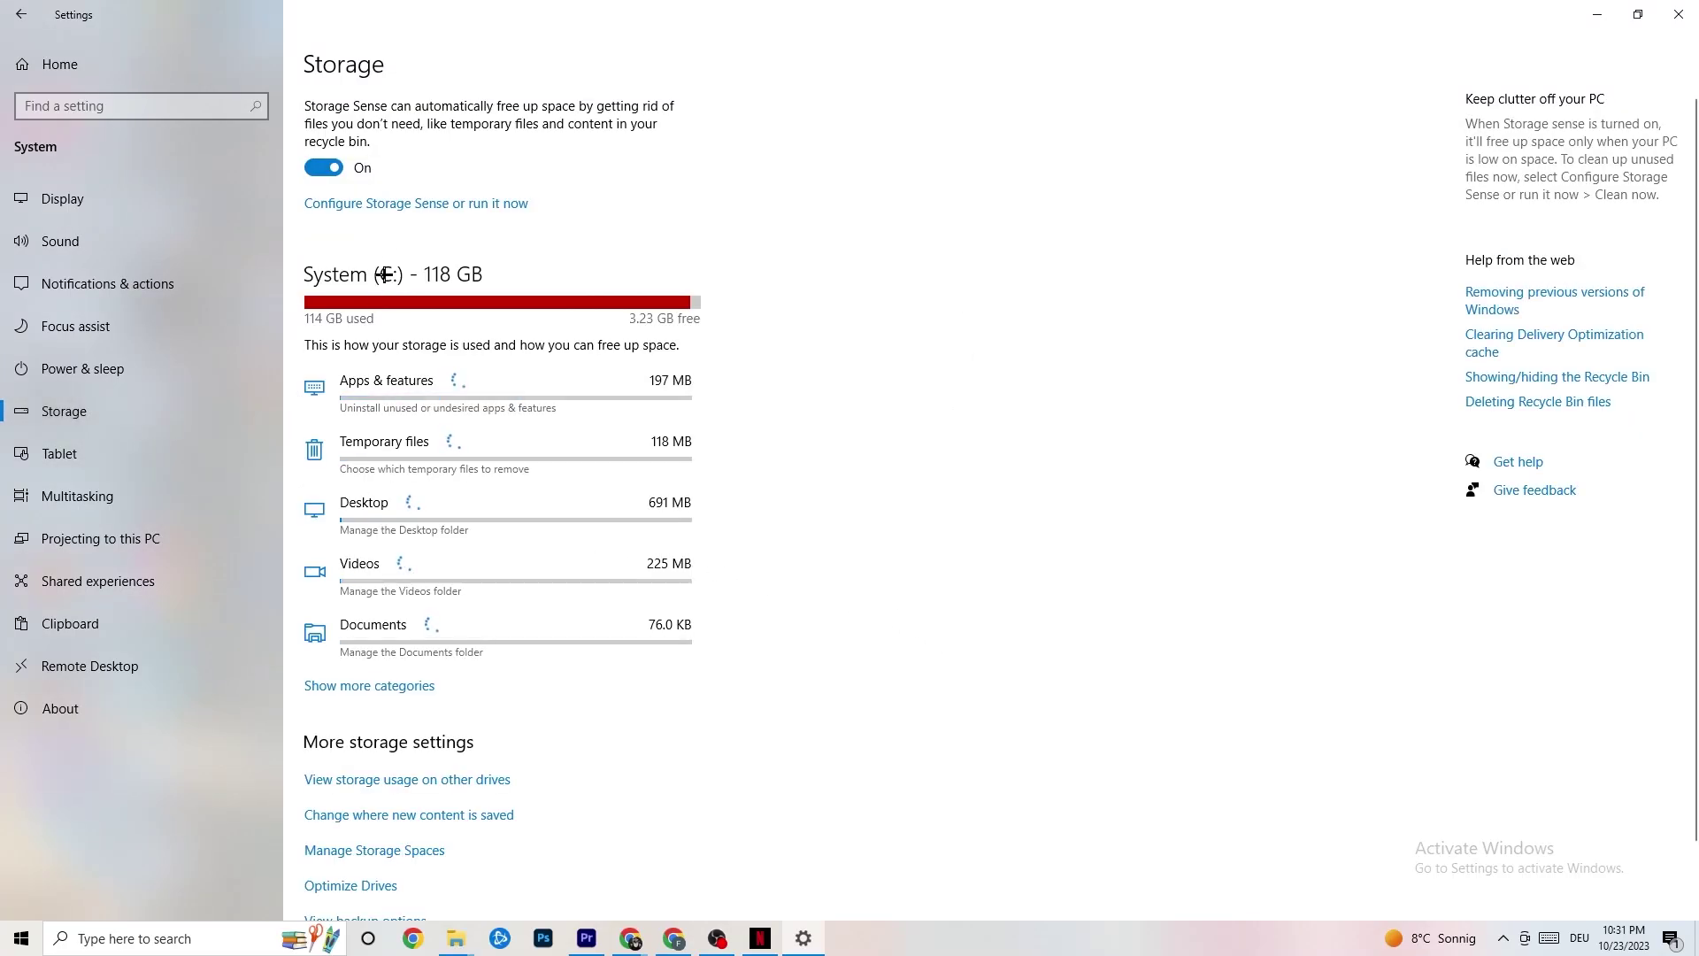
{"action": "left_click", "coordinate": [402, 205]}
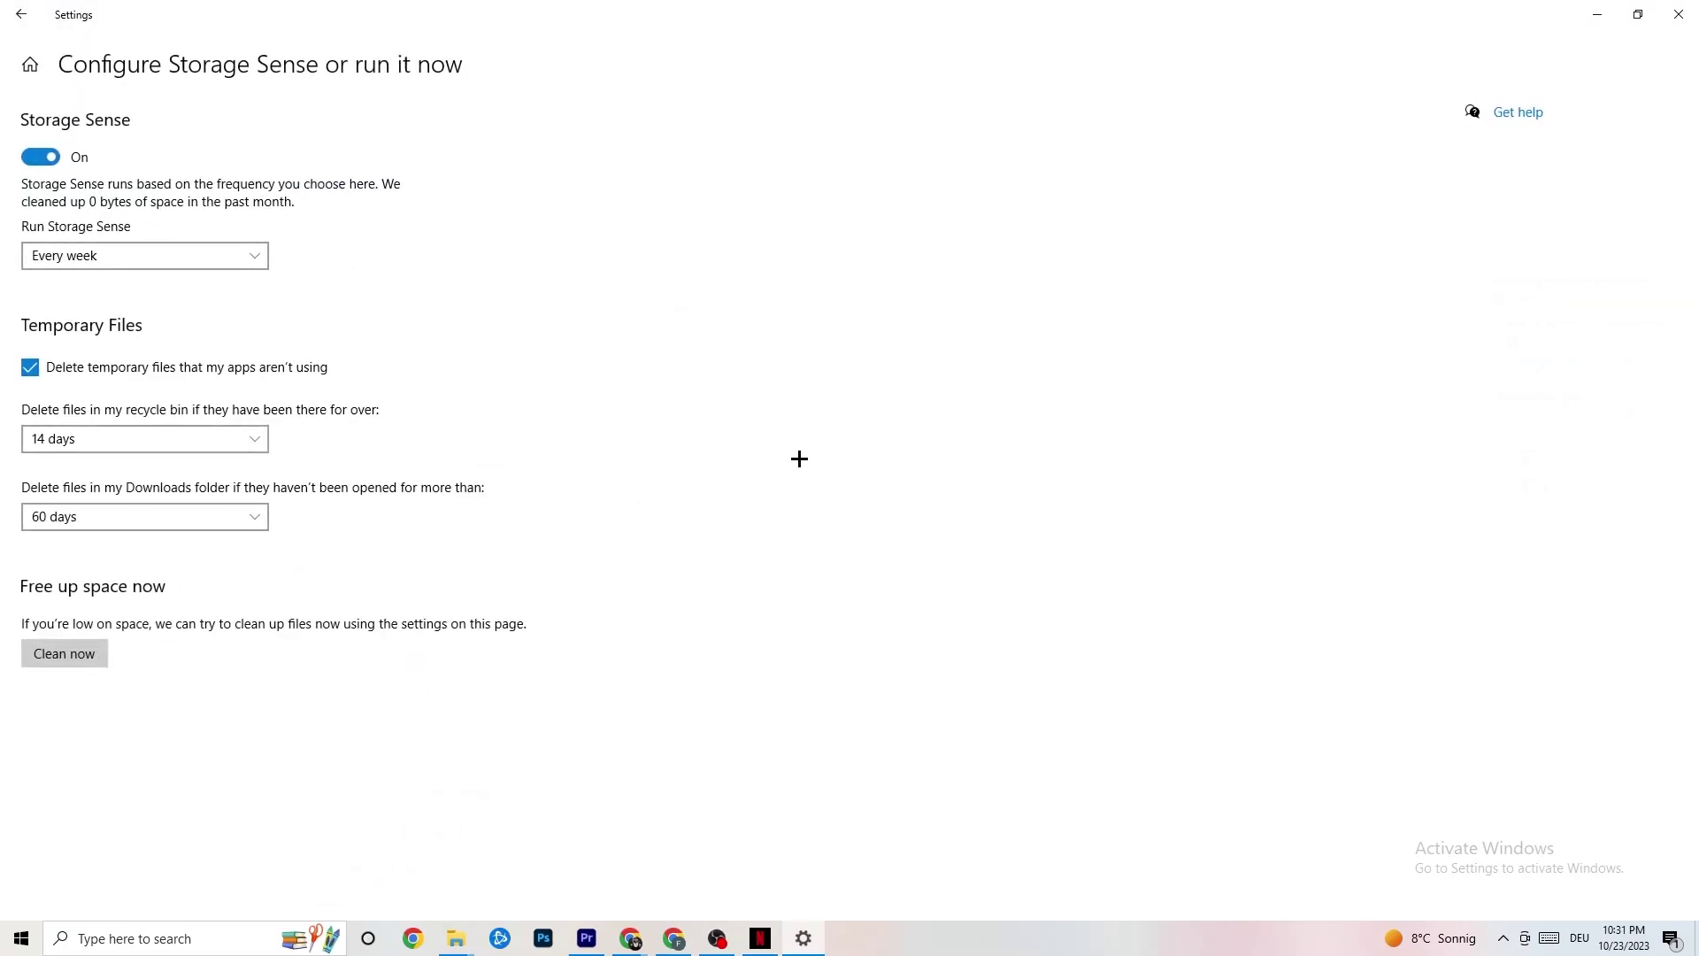
{"action": "left_click", "coordinate": [189, 256]}
{"action": "left_click", "coordinate": [189, 257]}
{"action": "left_click", "coordinate": [175, 255]}
{"action": "left_click", "coordinate": [539, 309]}
{"action": "left_click", "coordinate": [198, 436]}
{"action": "left_click", "coordinate": [487, 370]}
{"action": "left_click", "coordinate": [257, 517]}
{"action": "left_click", "coordinate": [724, 429]}
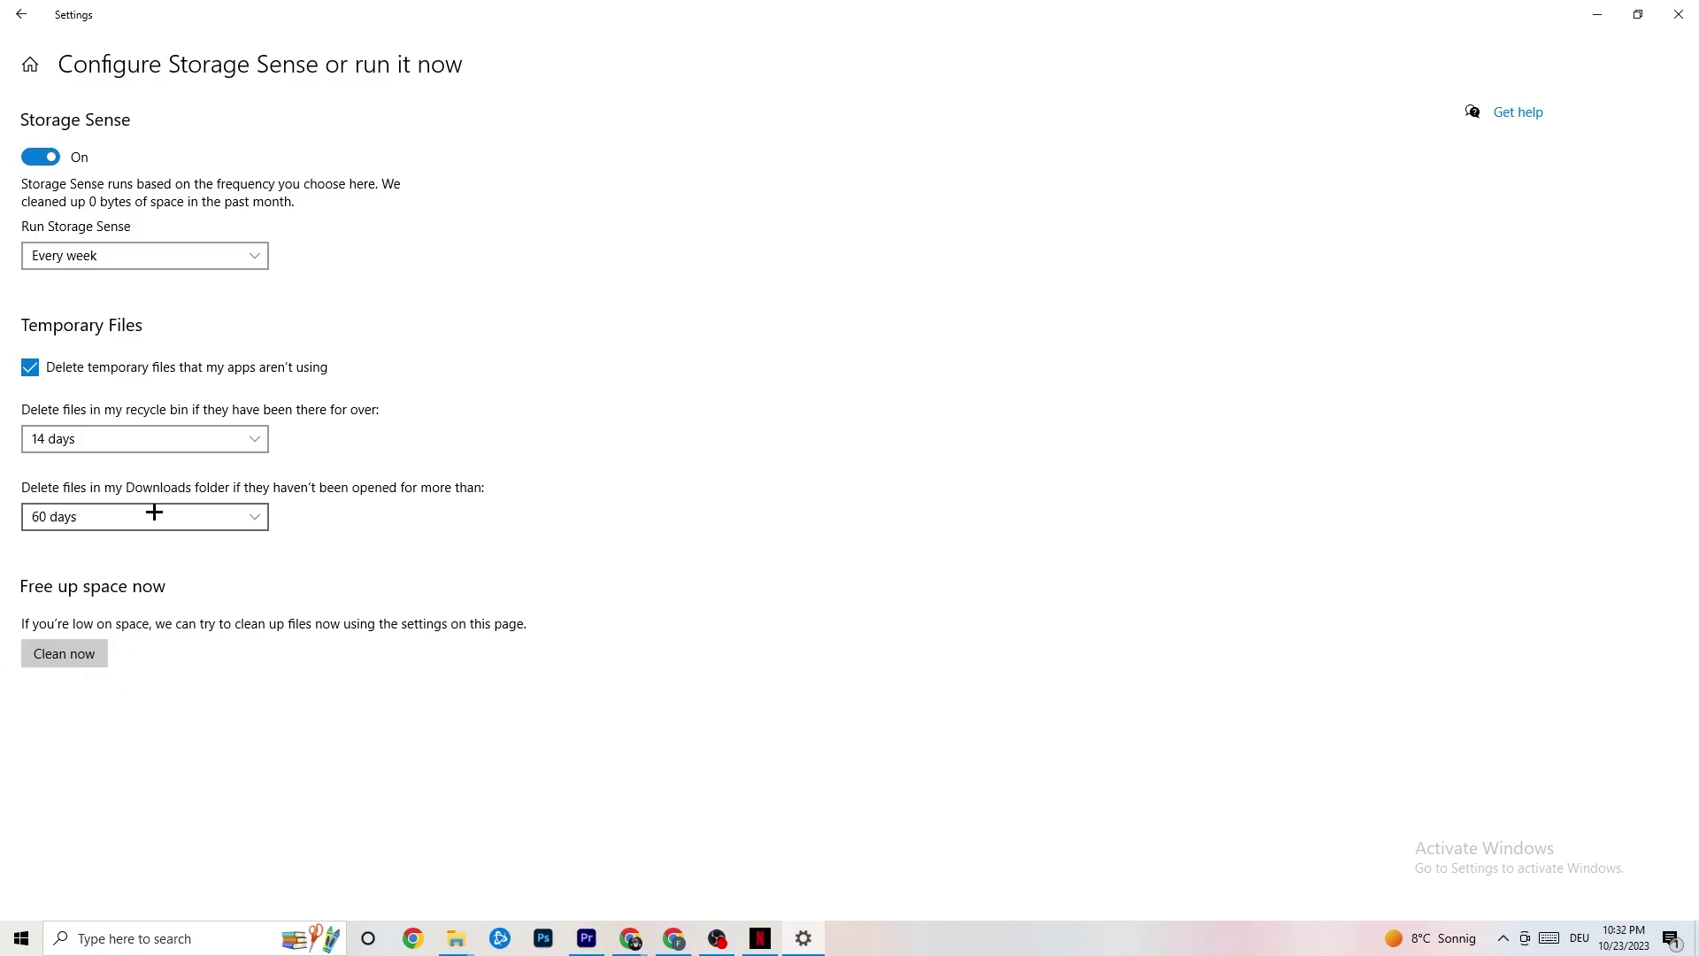
{"action": "left_click", "coordinate": [16, 7]}
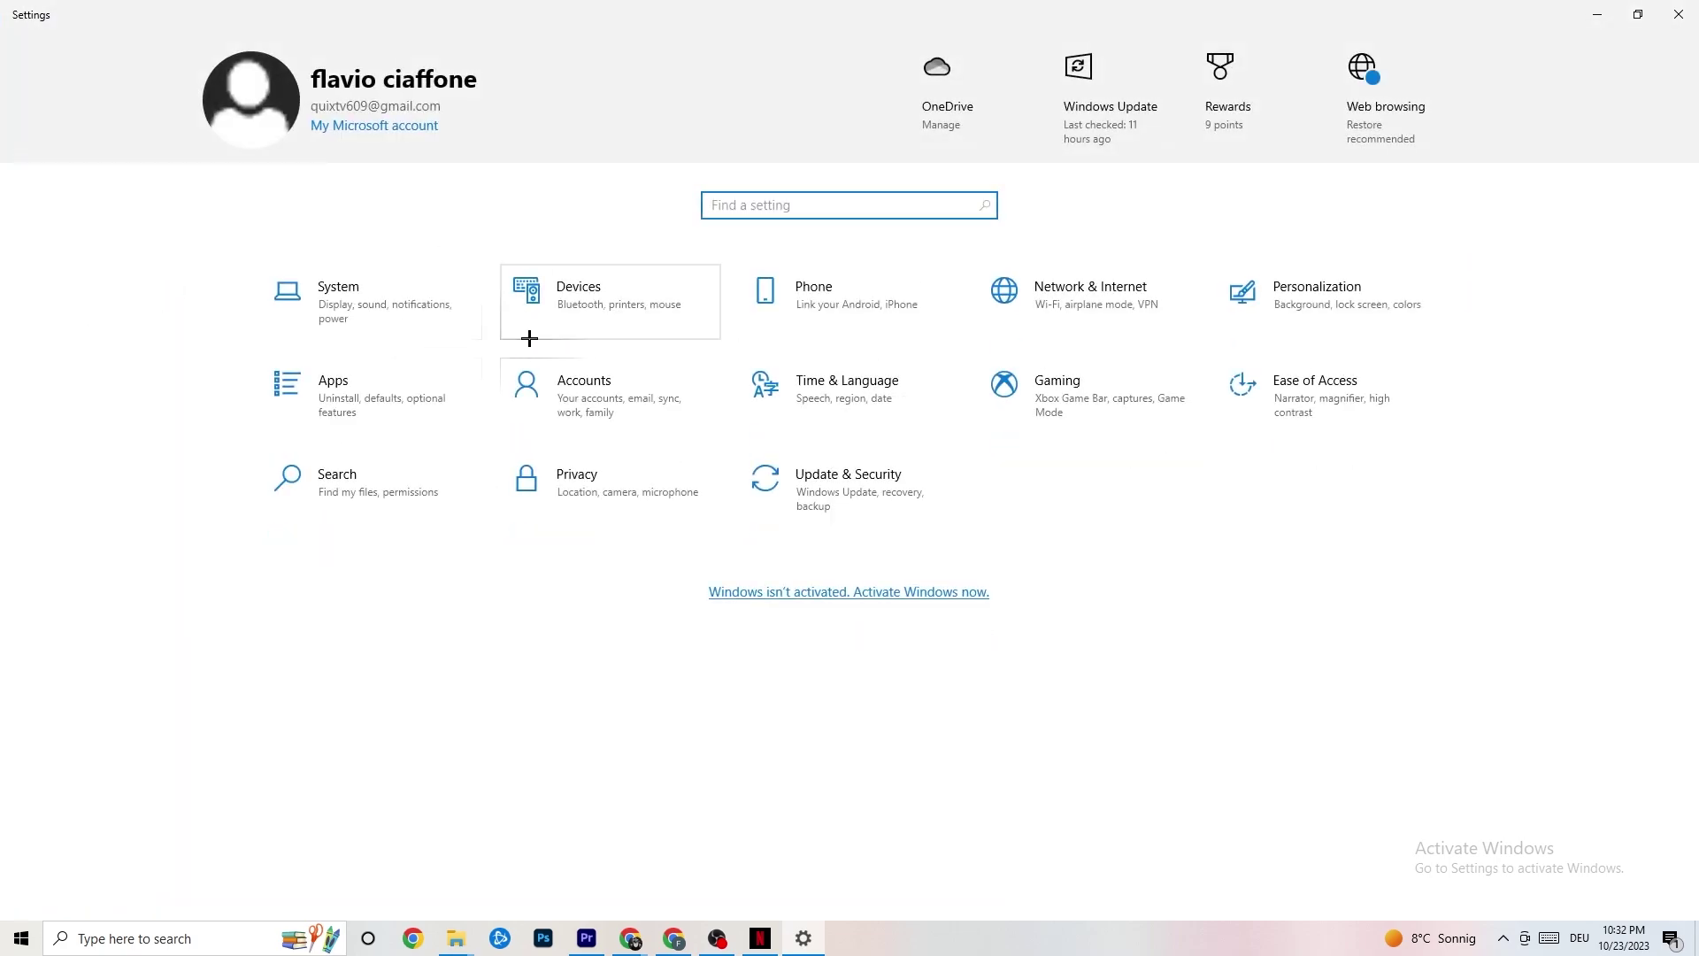
- Check Gaming Captures settings: background recording and audio recording both off, 30 fps
{"action": "left_click", "coordinate": [1131, 403]}
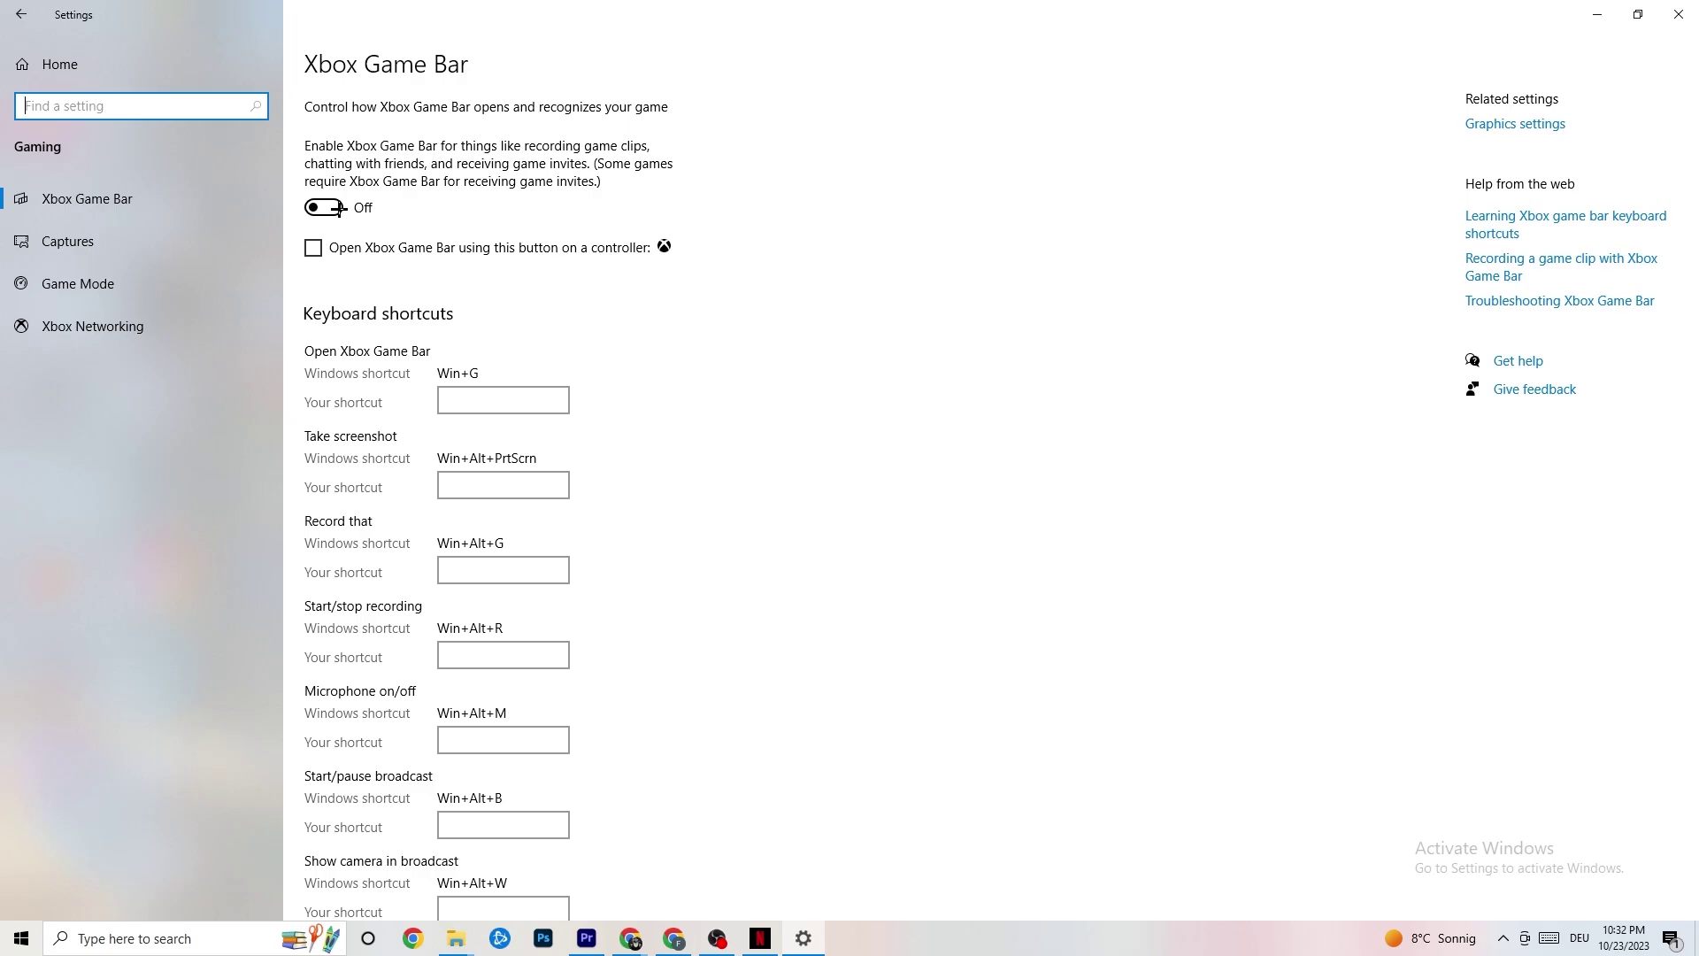
{"action": "left_click", "coordinate": [134, 242]}
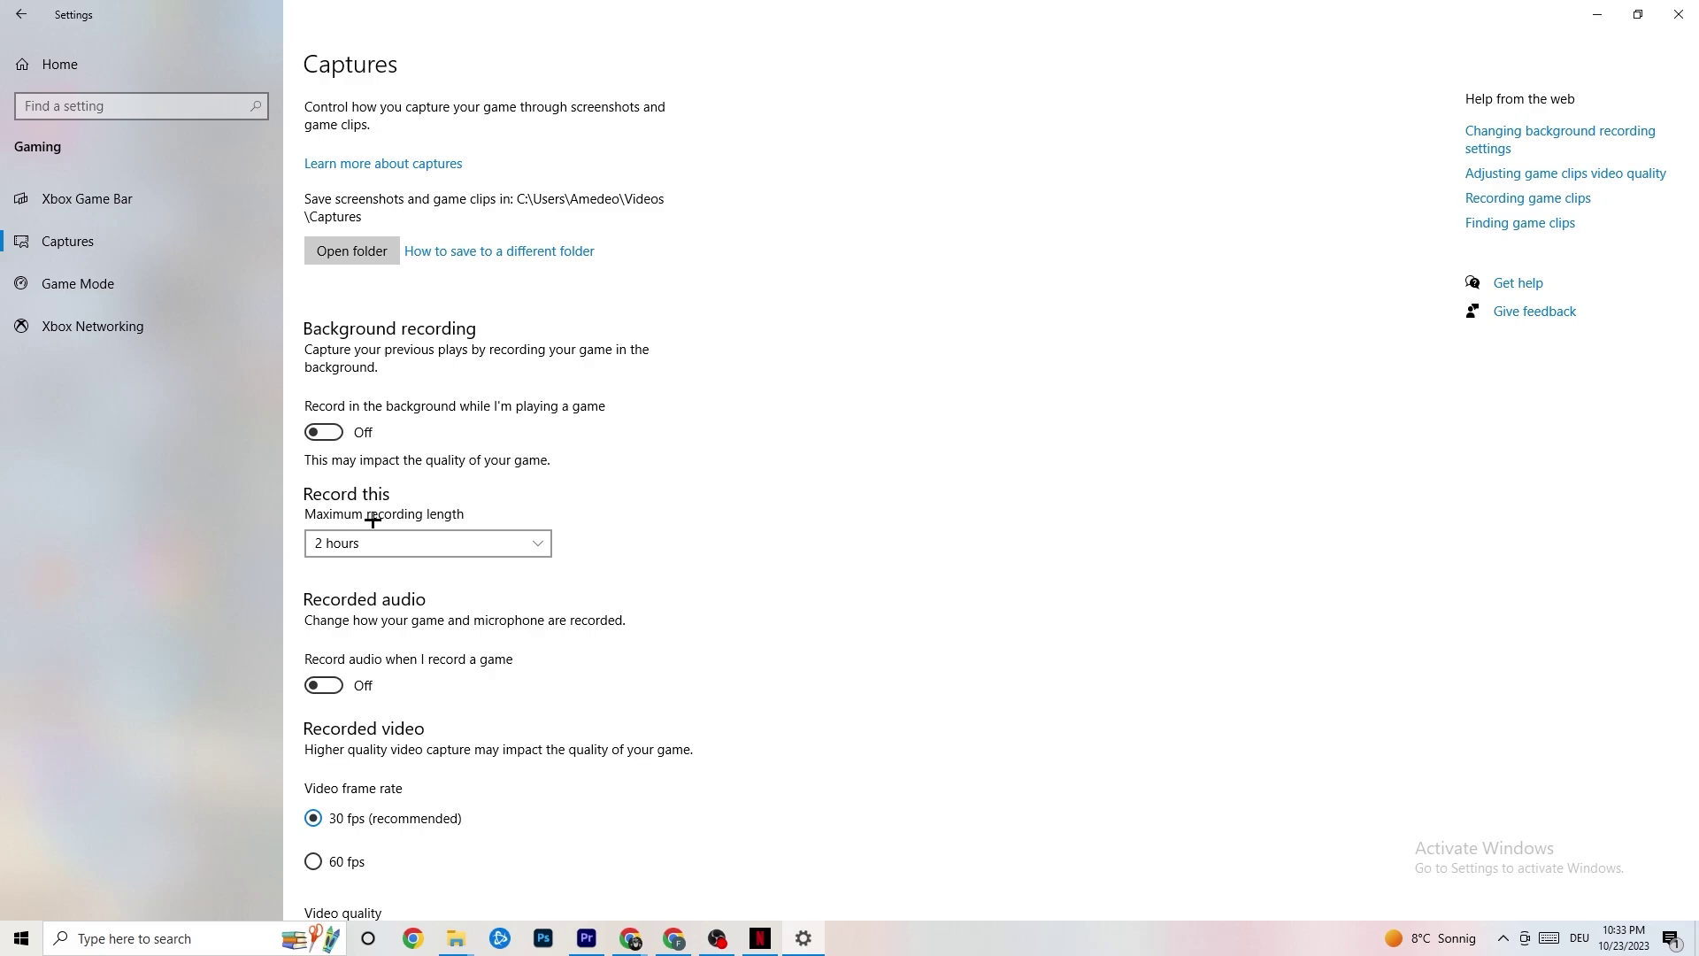
- Confirm Game Mode is switched on, then return to the Settings home page
{"action": "left_click", "coordinate": [156, 289]}
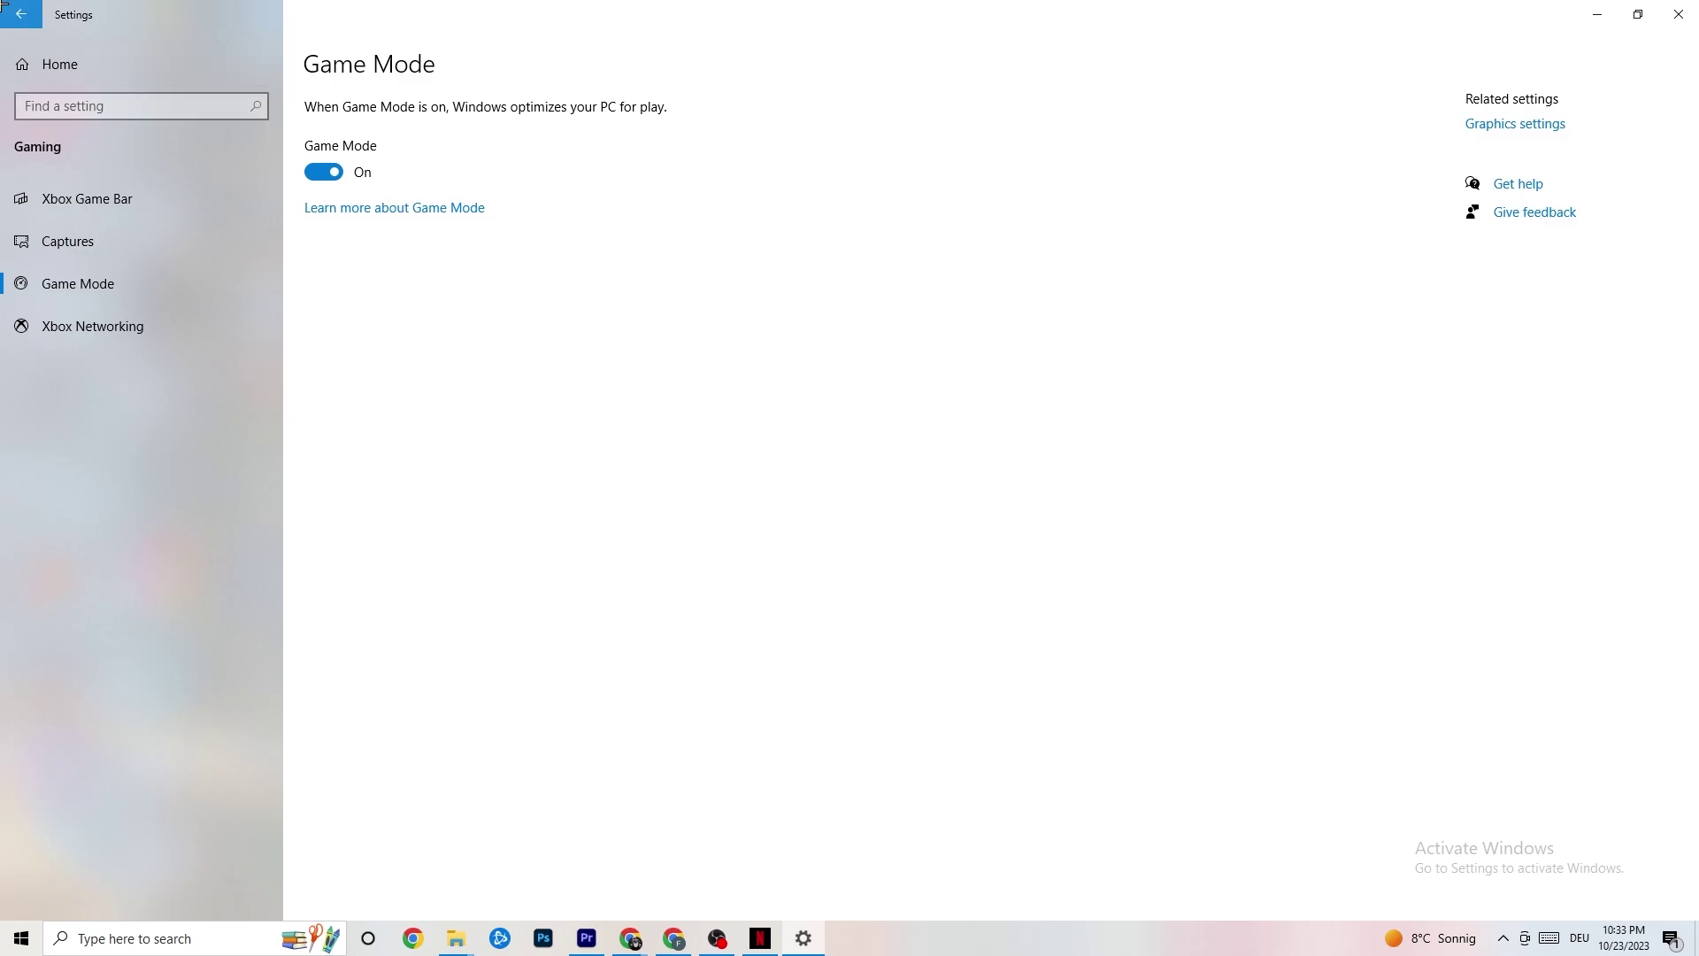
{"action": "left_click", "coordinate": [21, 14]}
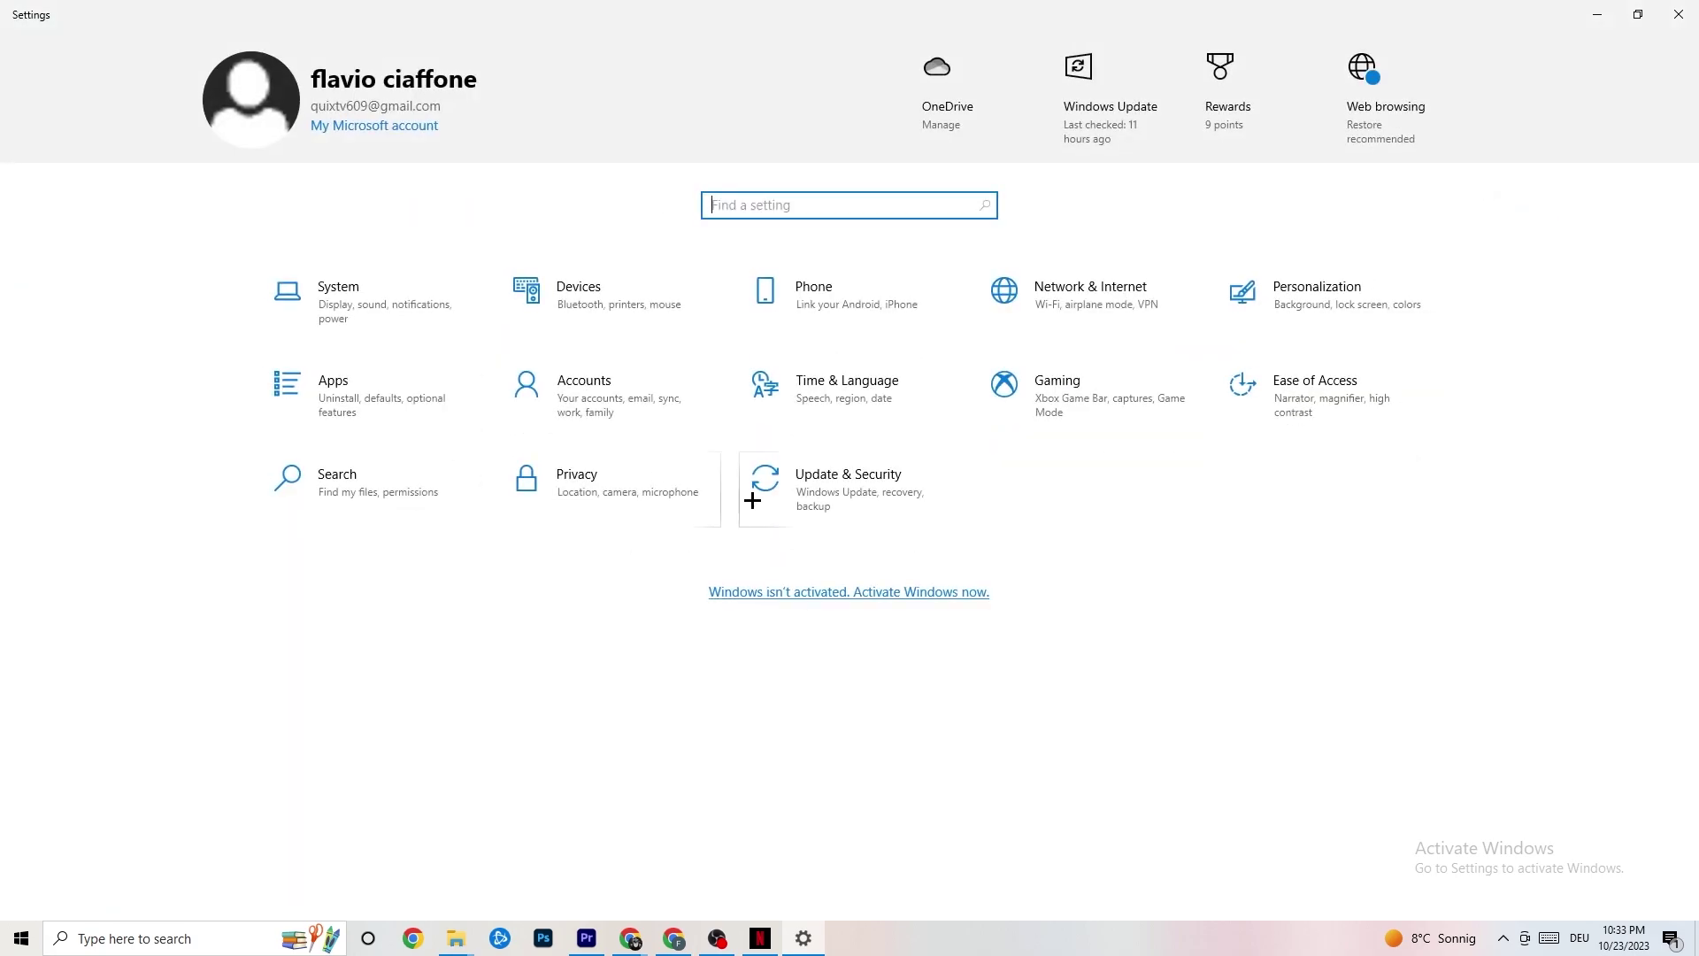
- Check Update & Security (Troubleshoot, then Windows Update) shows the PC up to date, then close Settings
{"action": "left_click", "coordinate": [891, 504]}
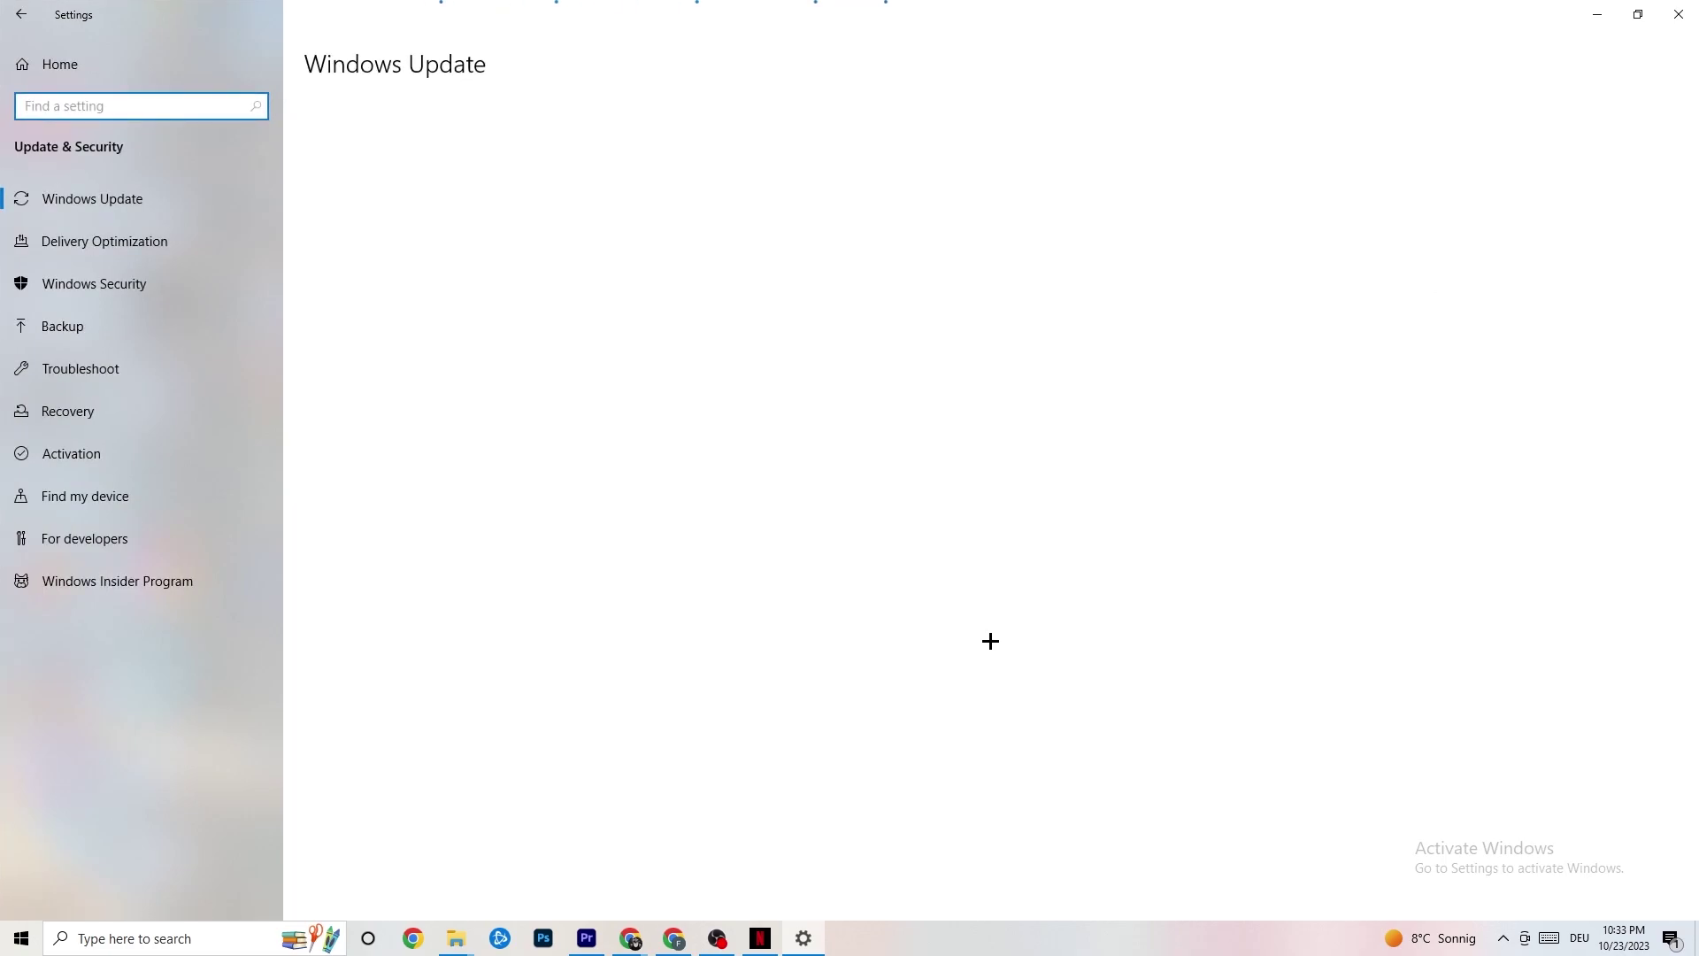
{"action": "left_click", "coordinate": [96, 363]}
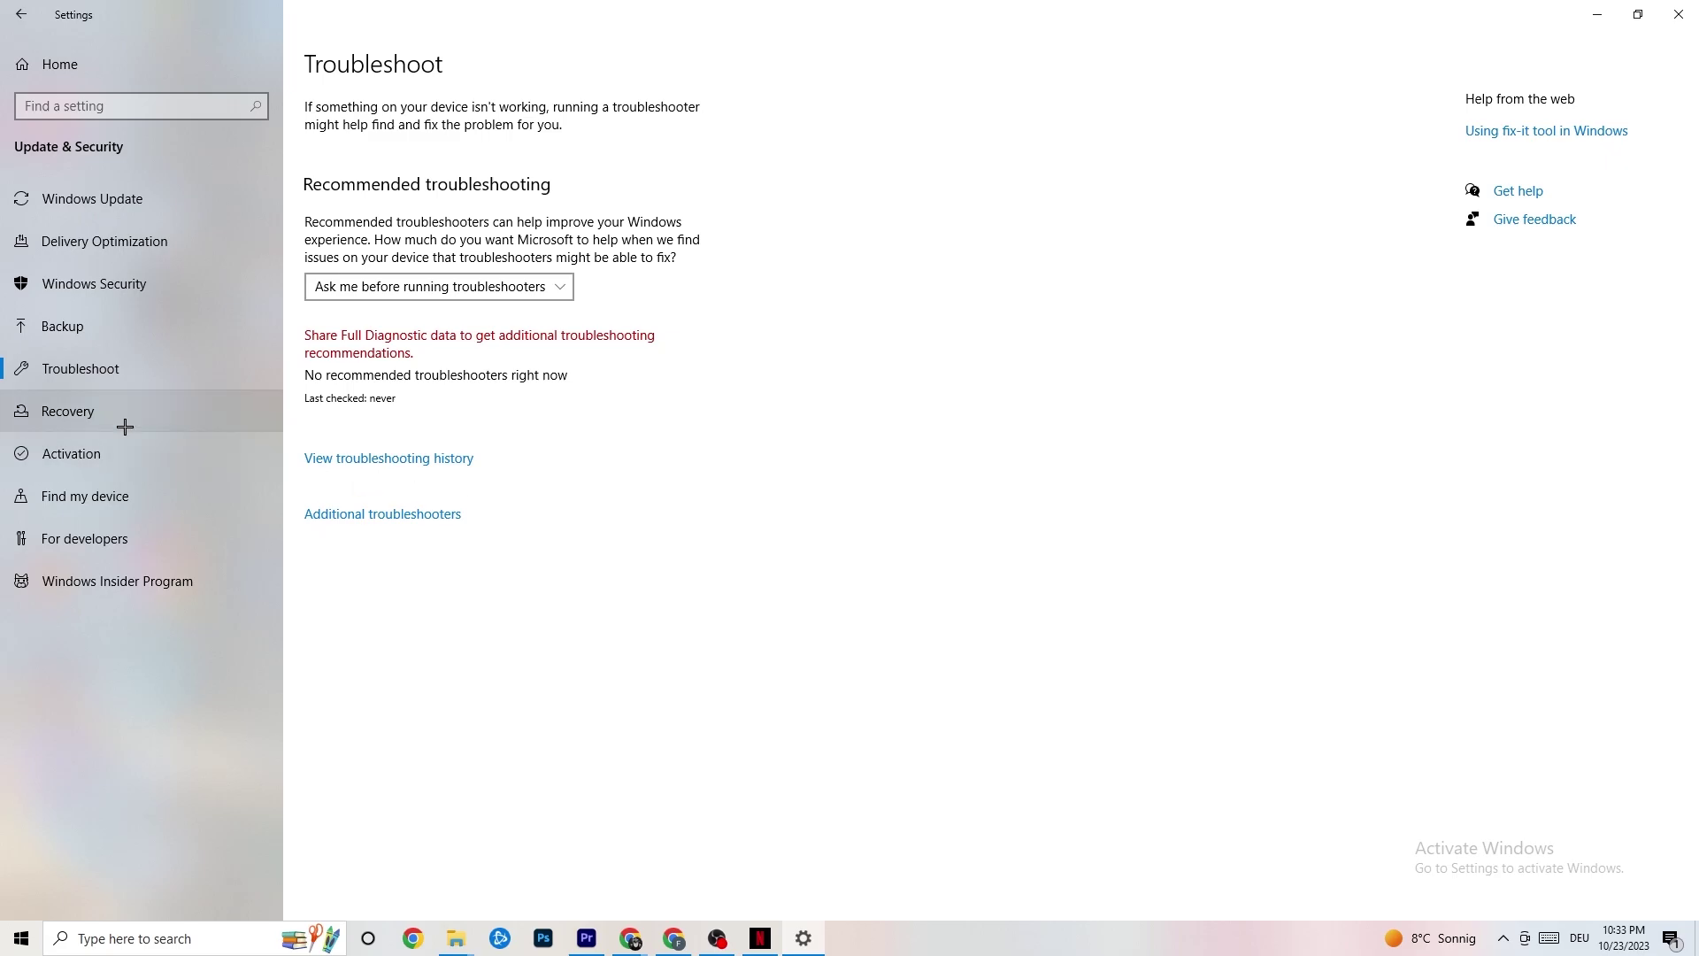
{"action": "left_click", "coordinate": [136, 211]}
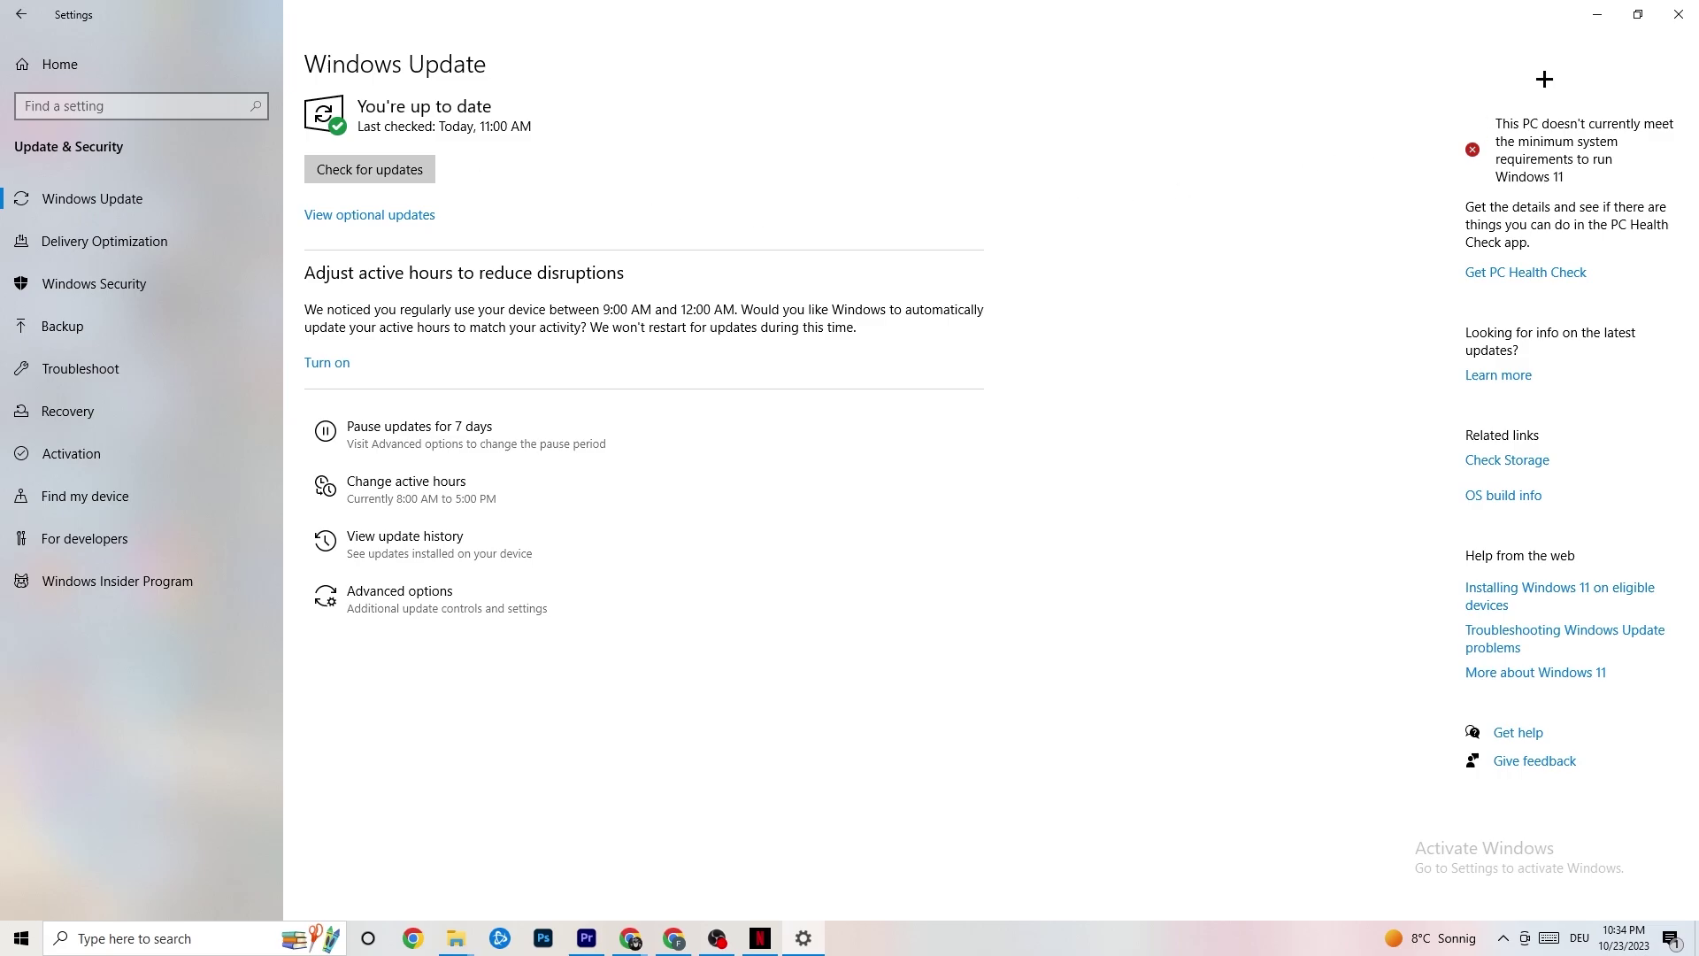
{"action": "left_click", "coordinate": [1660, 20]}
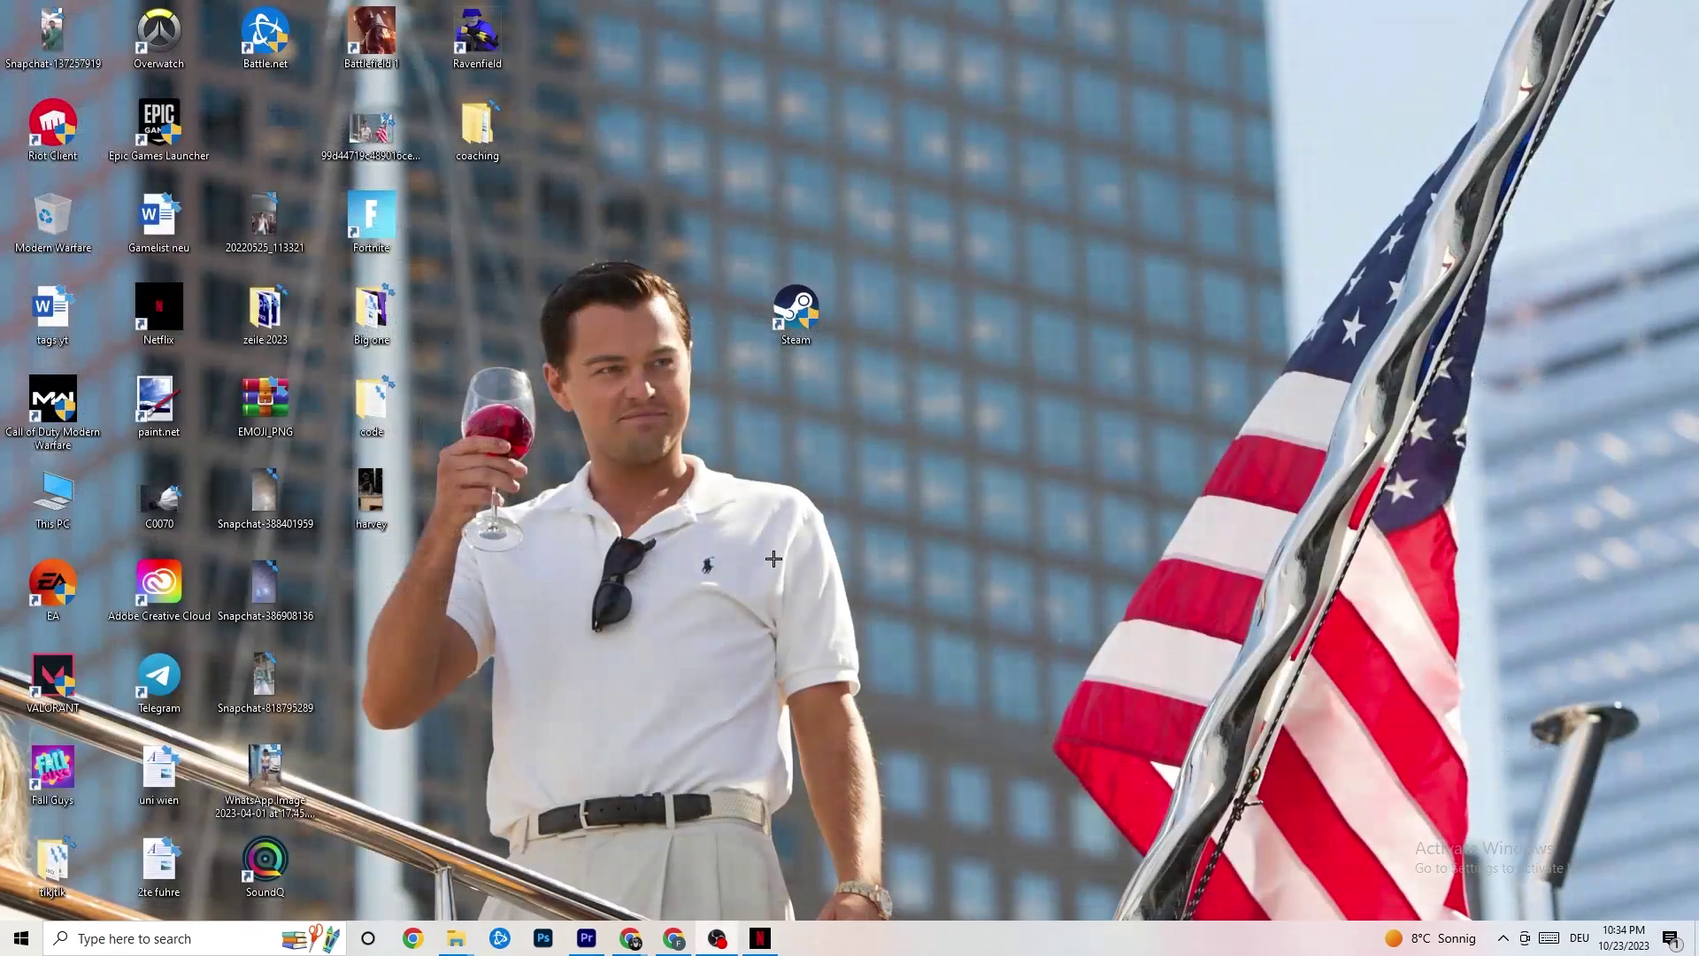